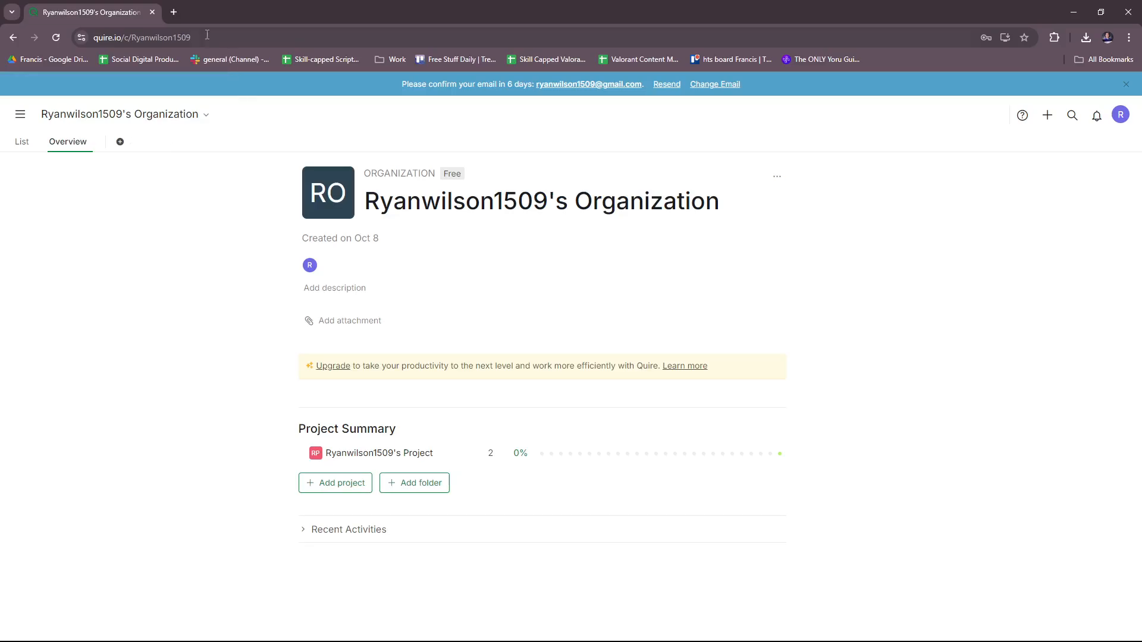
Load quire.io in a new browser tab, and close that tab to return to the organization overview
left_click(174, 12)
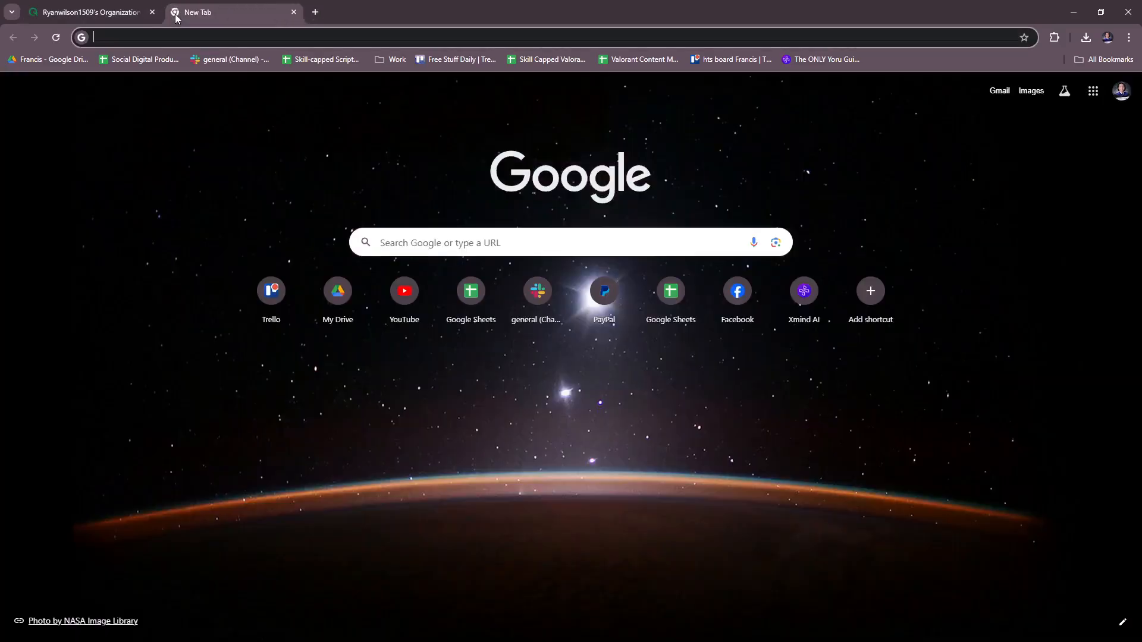
type("quire")
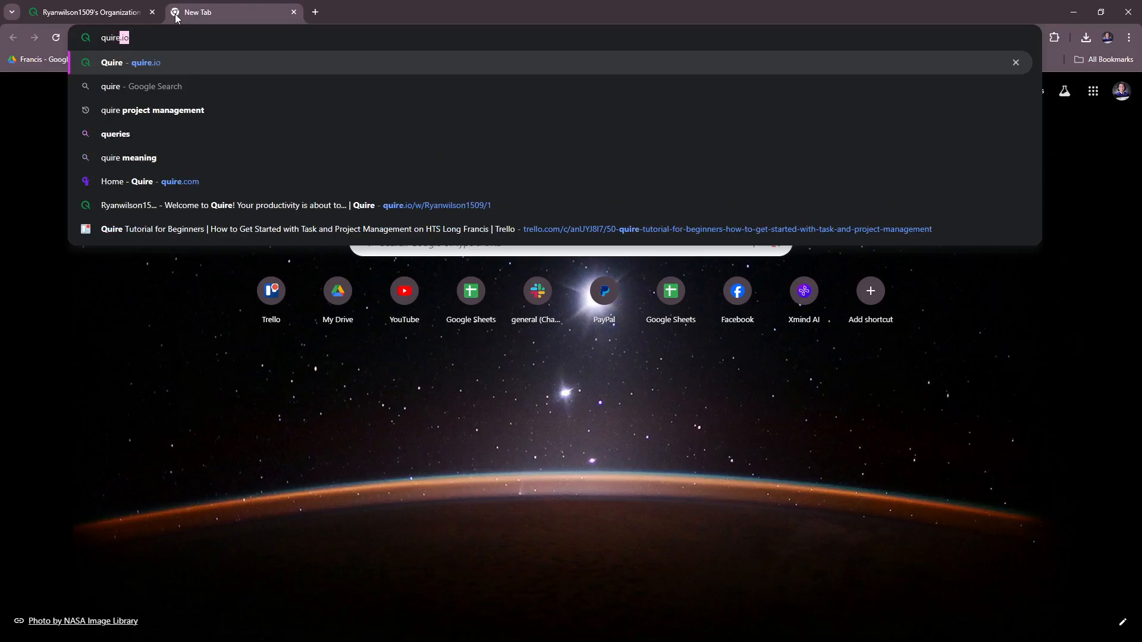
type(".io")
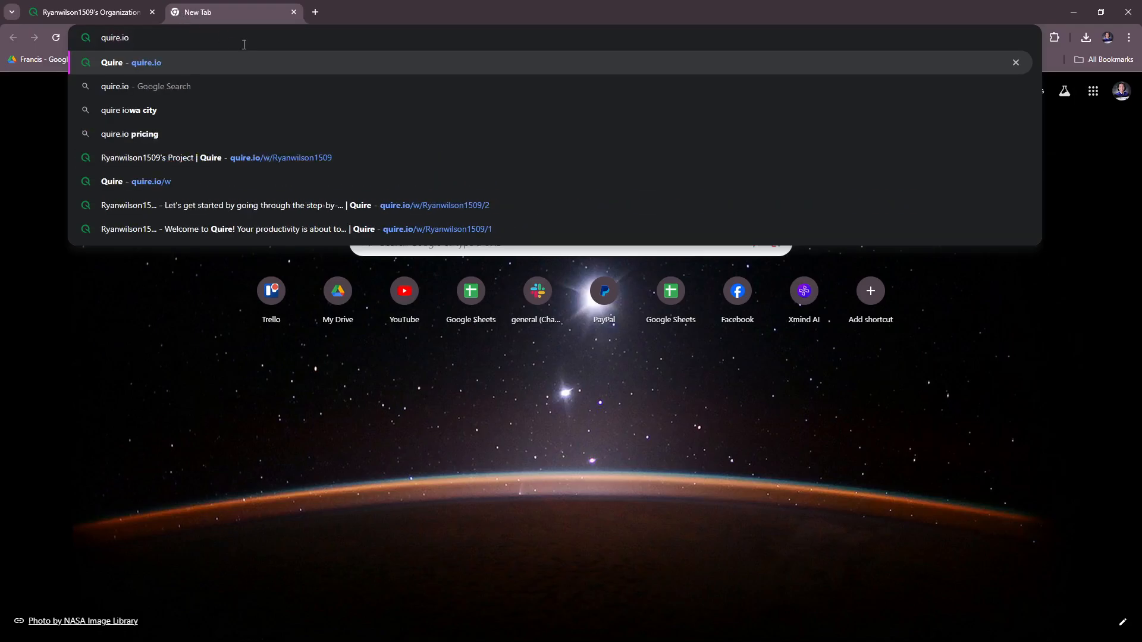
key("Return")
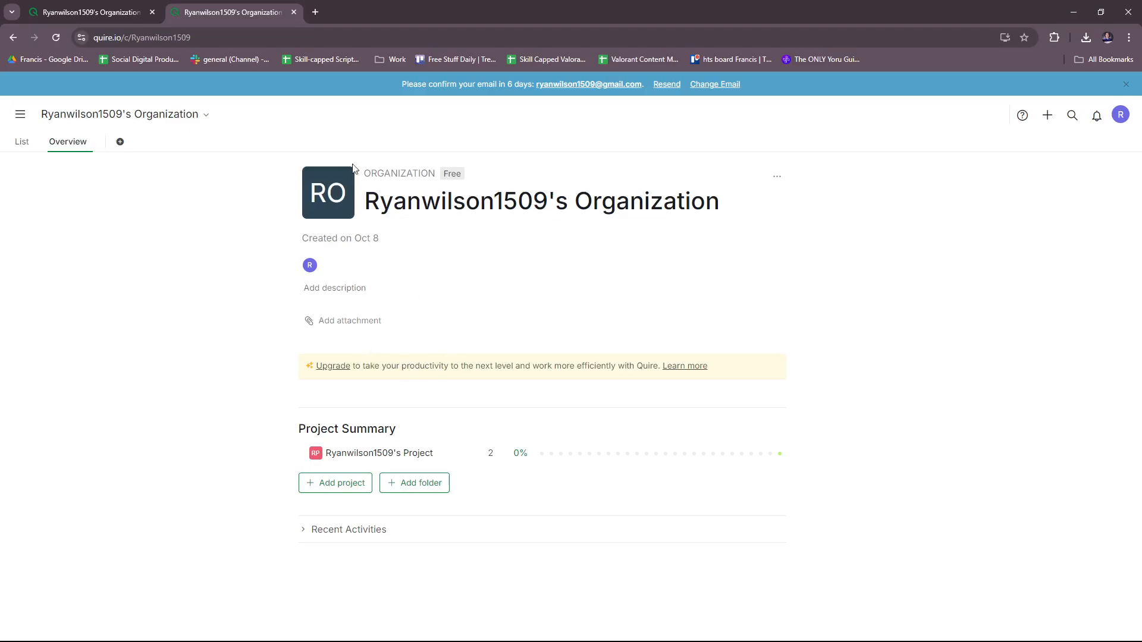
left_click(293, 12)
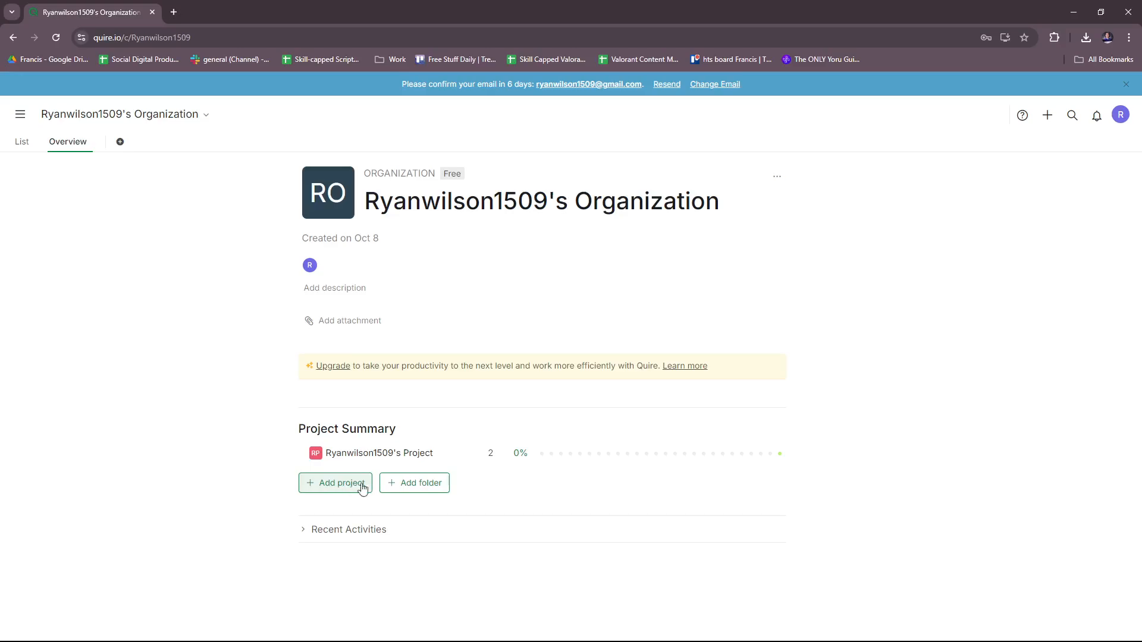
Examine the folder and project creation forms, including the project template options, and cancel both without creating anything
left_click(423, 484)
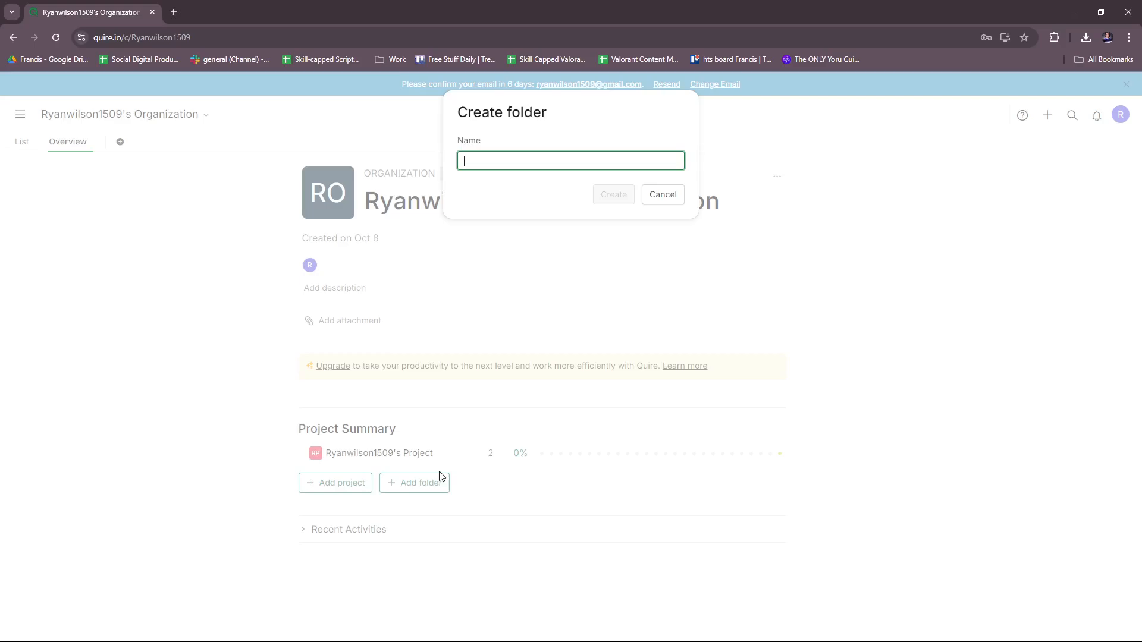
left_click(671, 196)
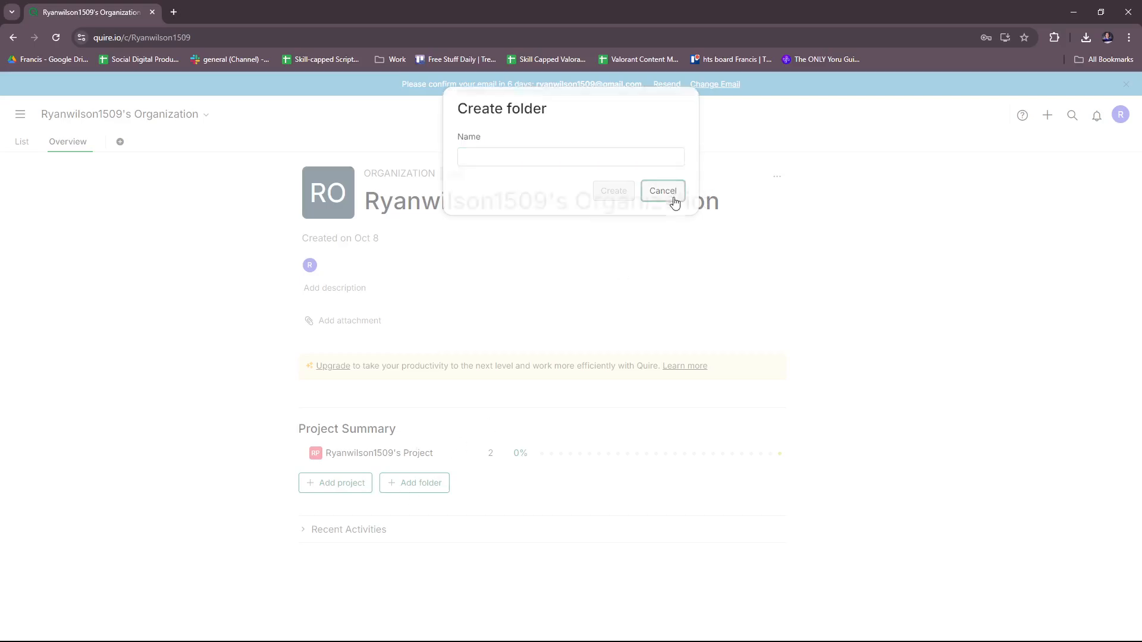
left_click(355, 490)
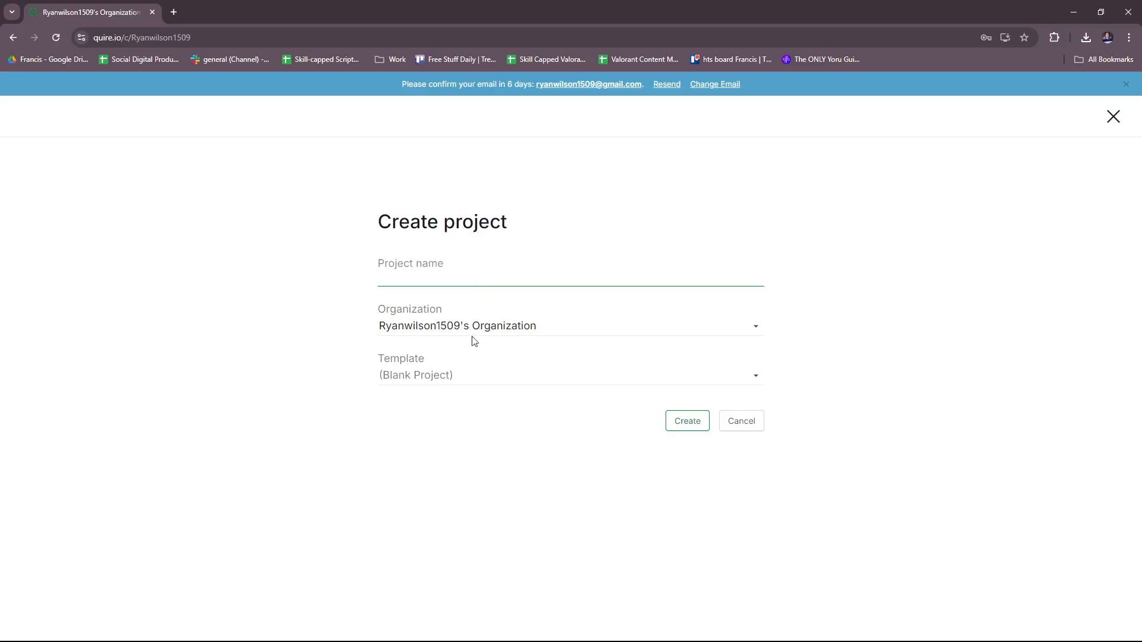
left_click(430, 376)
left_click(756, 379)
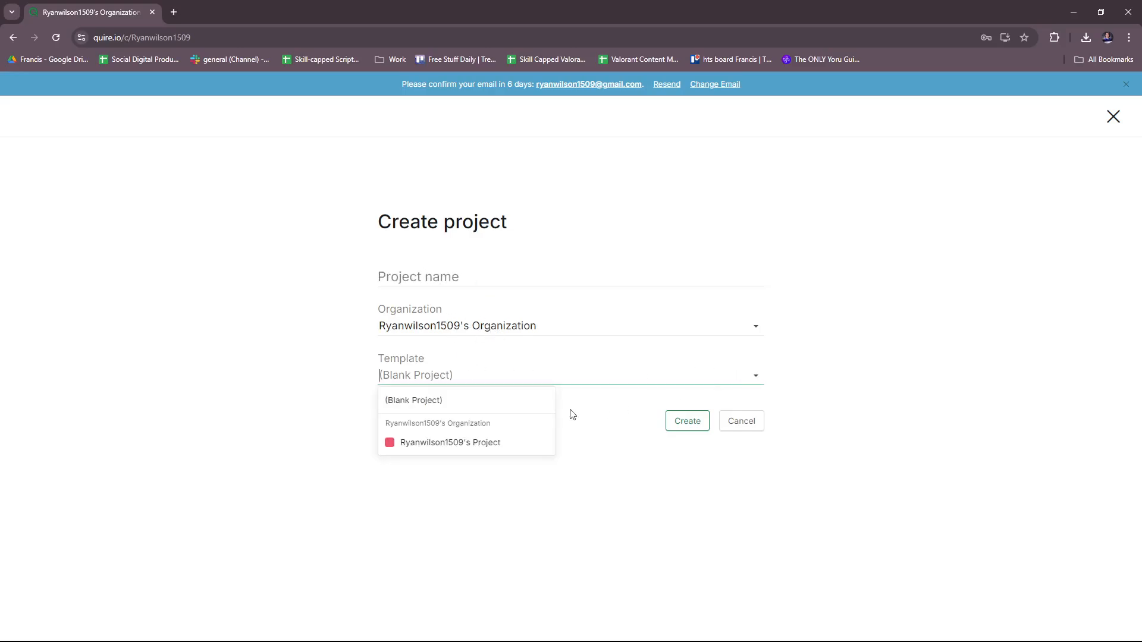
left_click(596, 495)
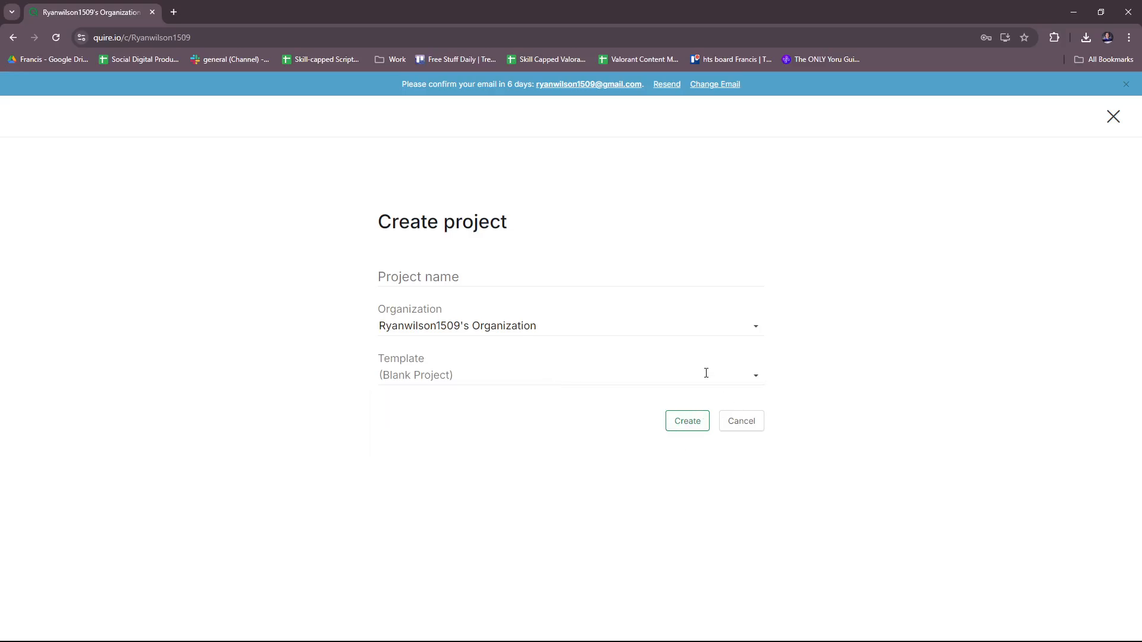
left_click(746, 435)
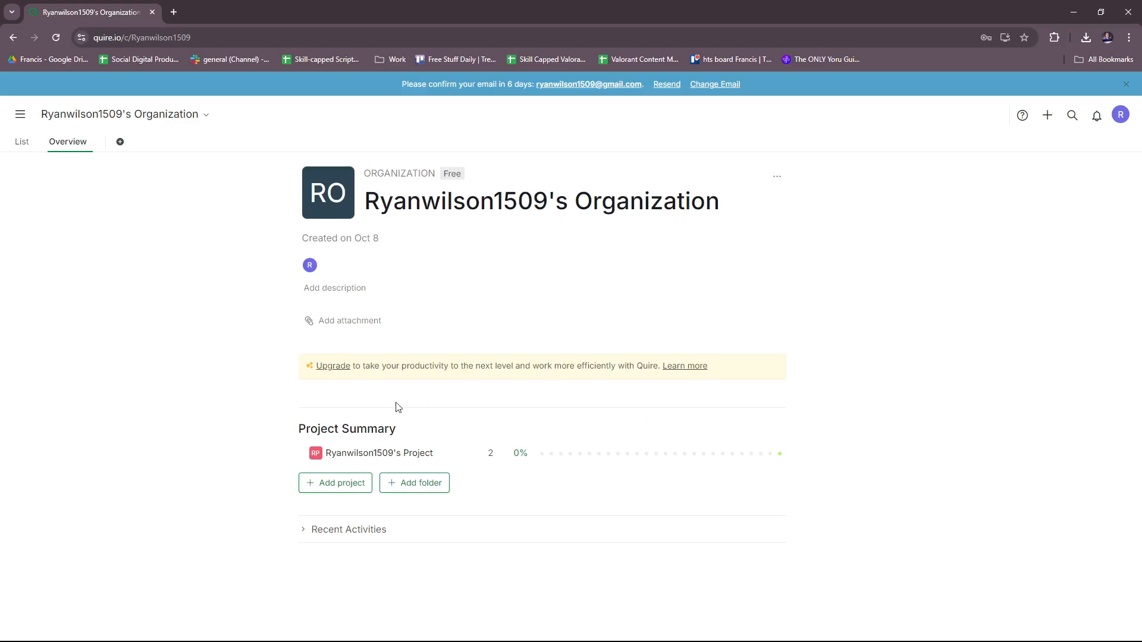
Open the existing project from the project summary, and collapse and re-expand the welcome task's subtask
left_click(353, 454)
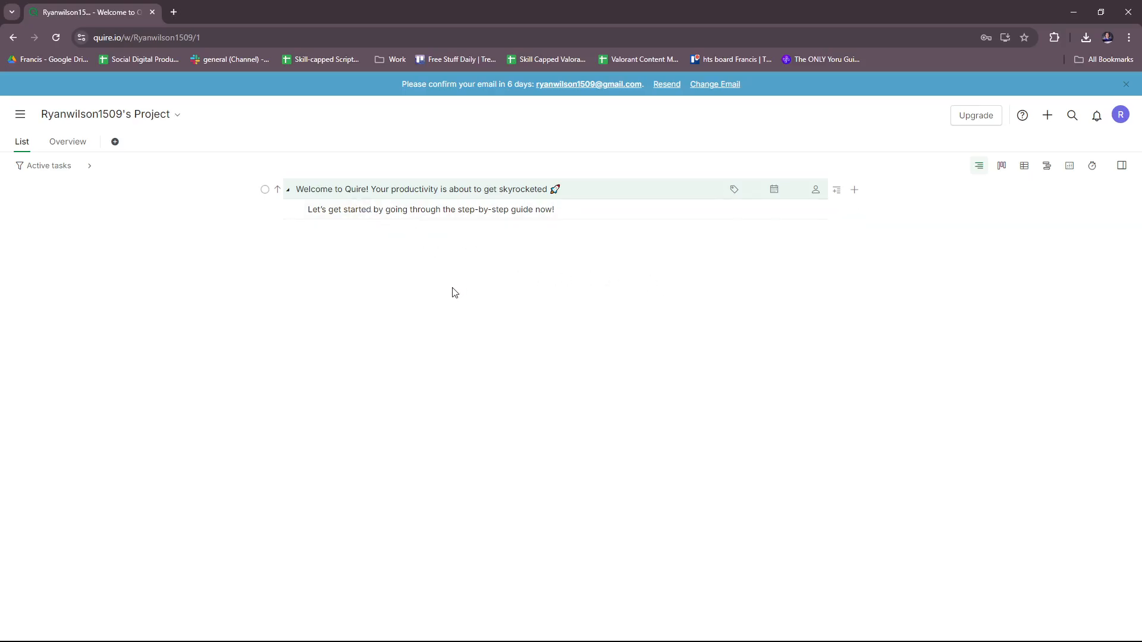
left_click(324, 191)
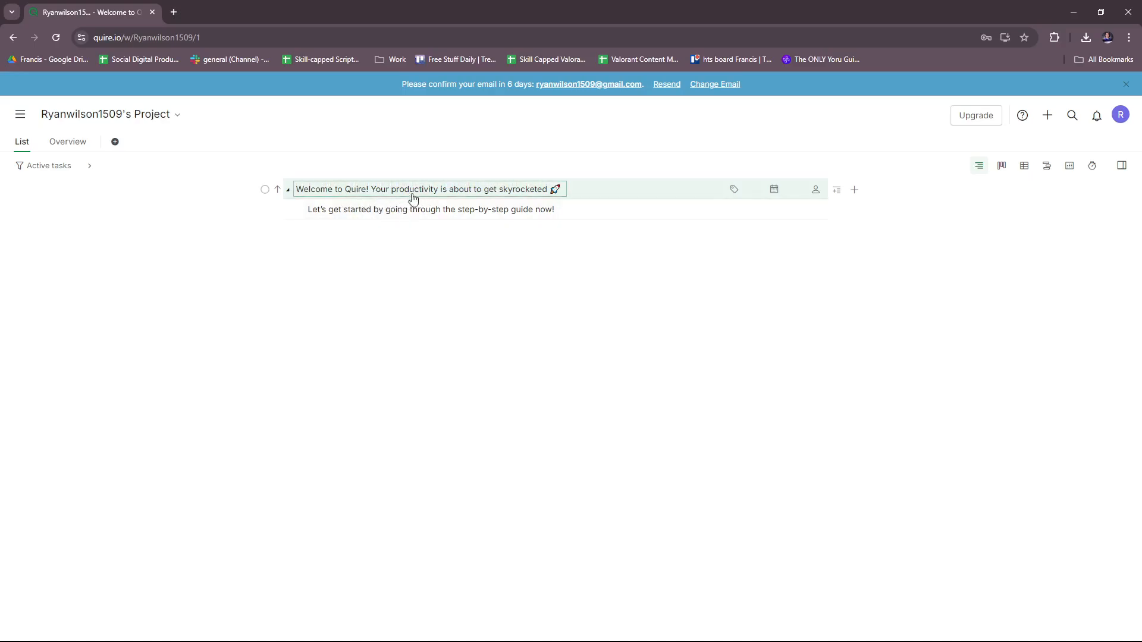
left_click(289, 191)
left_click(289, 191)
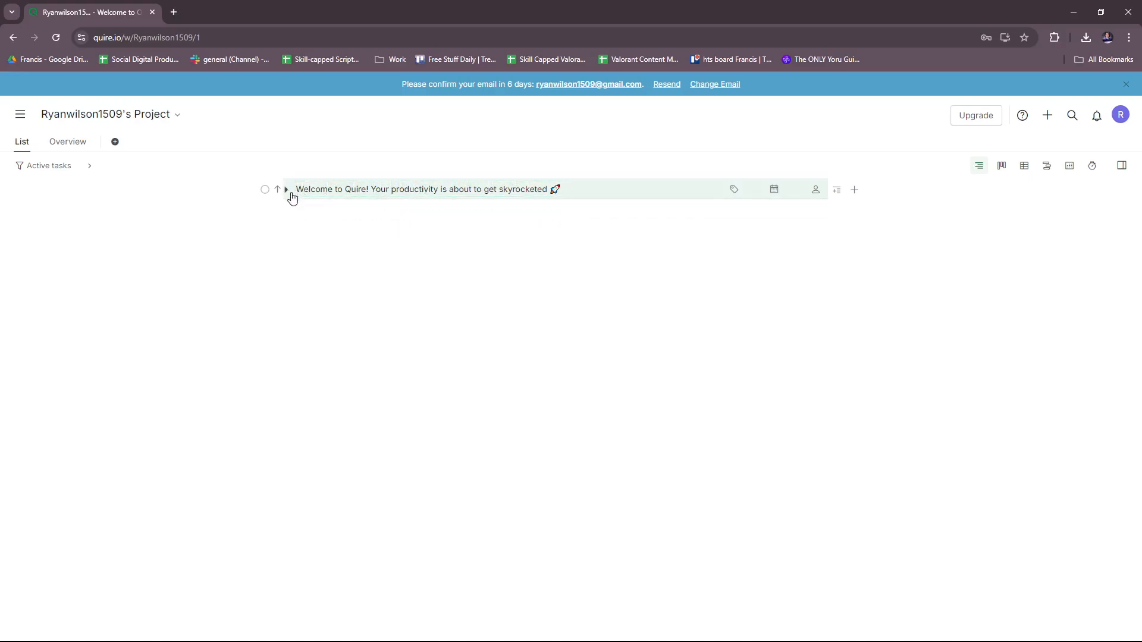
left_click(289, 191)
left_click(289, 191)
left_click(288, 191)
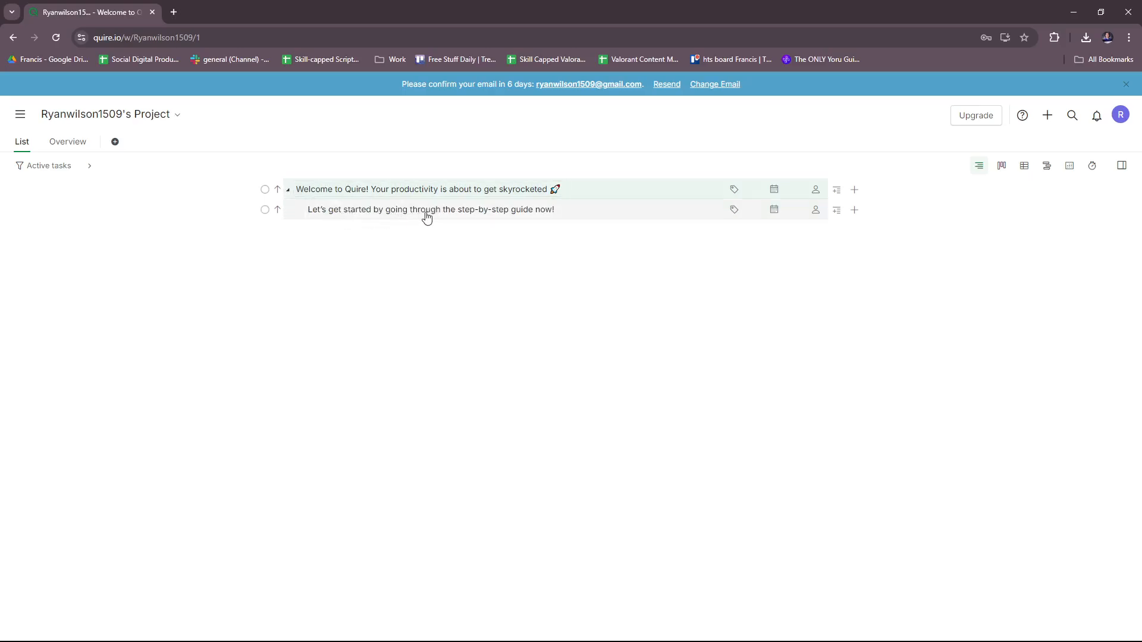
left_click(408, 190)
key("Escape")
left_click(290, 192)
left_click(290, 193)
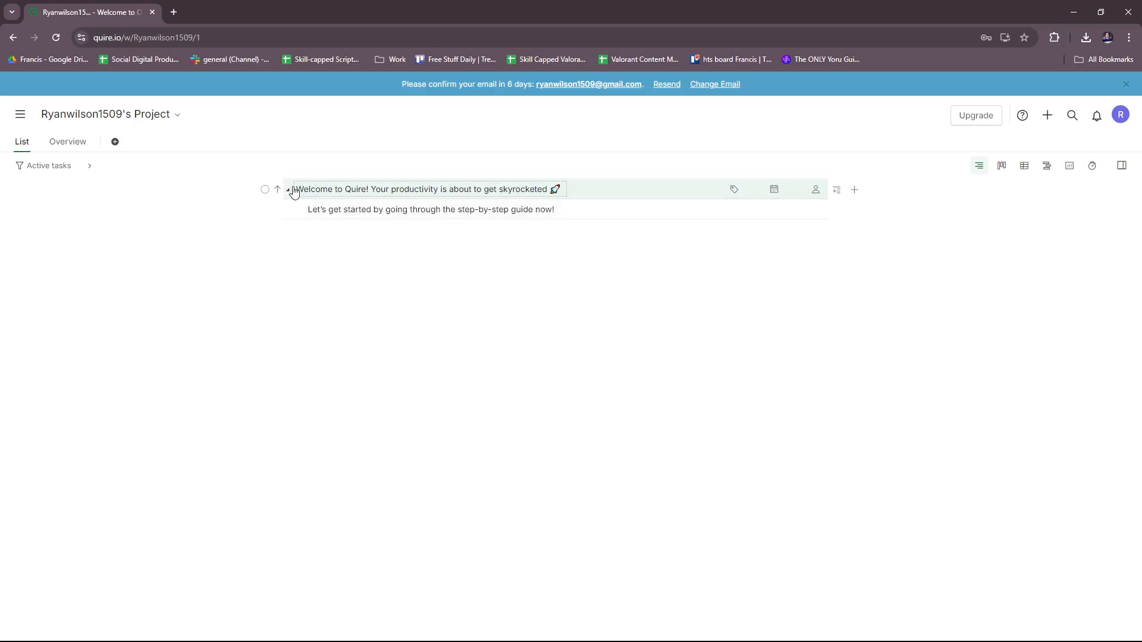
left_click(290, 191)
left_click(287, 192)
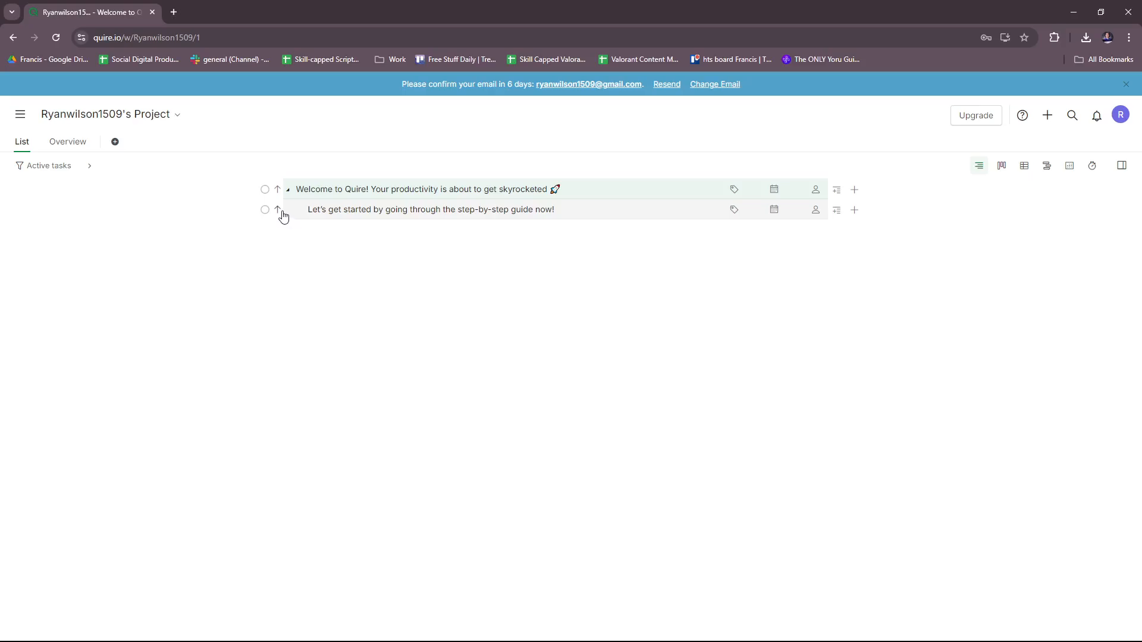
Add a subtask named "Sub Task 2" below the step-by-step guide subtask of the welcome task
left_click(855, 211)
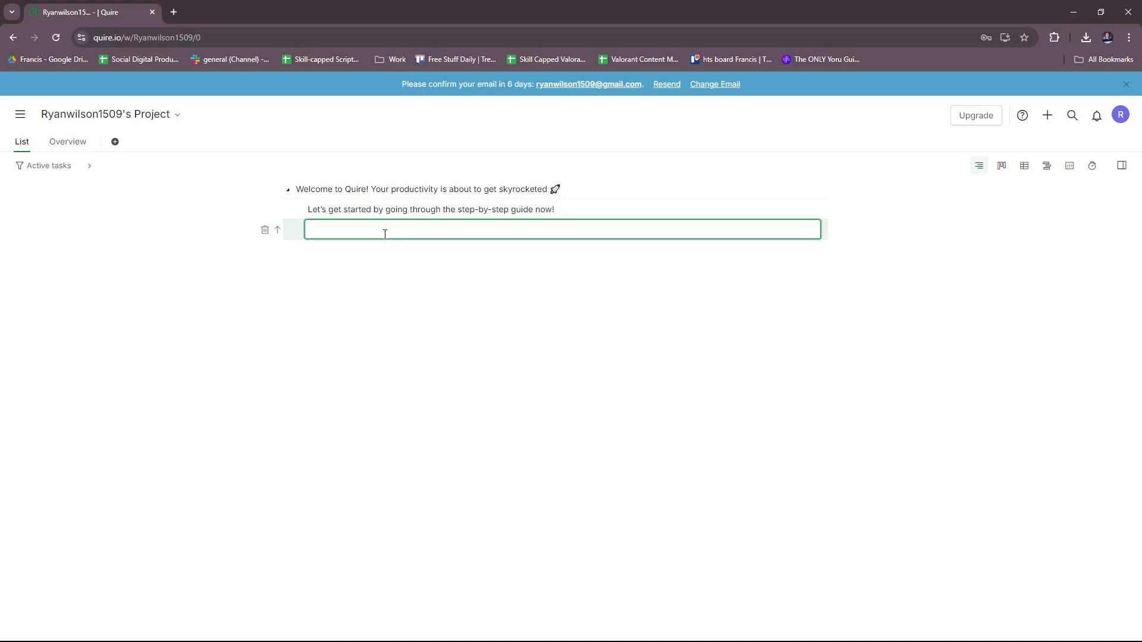
type("Sub Task 2")
key("Return")
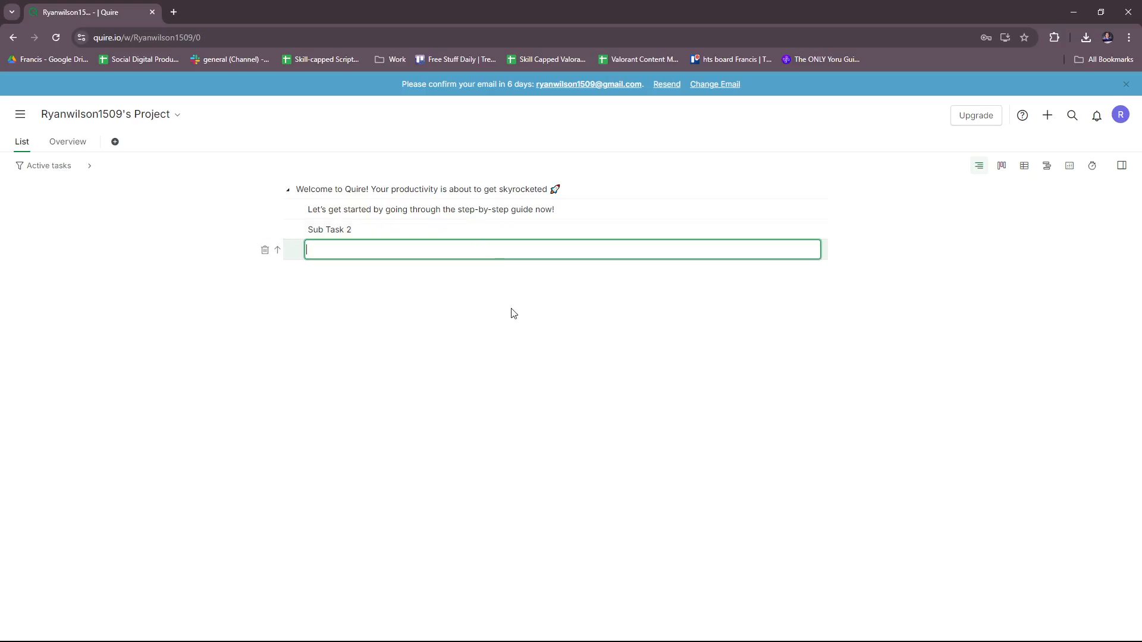
left_click(395, 272)
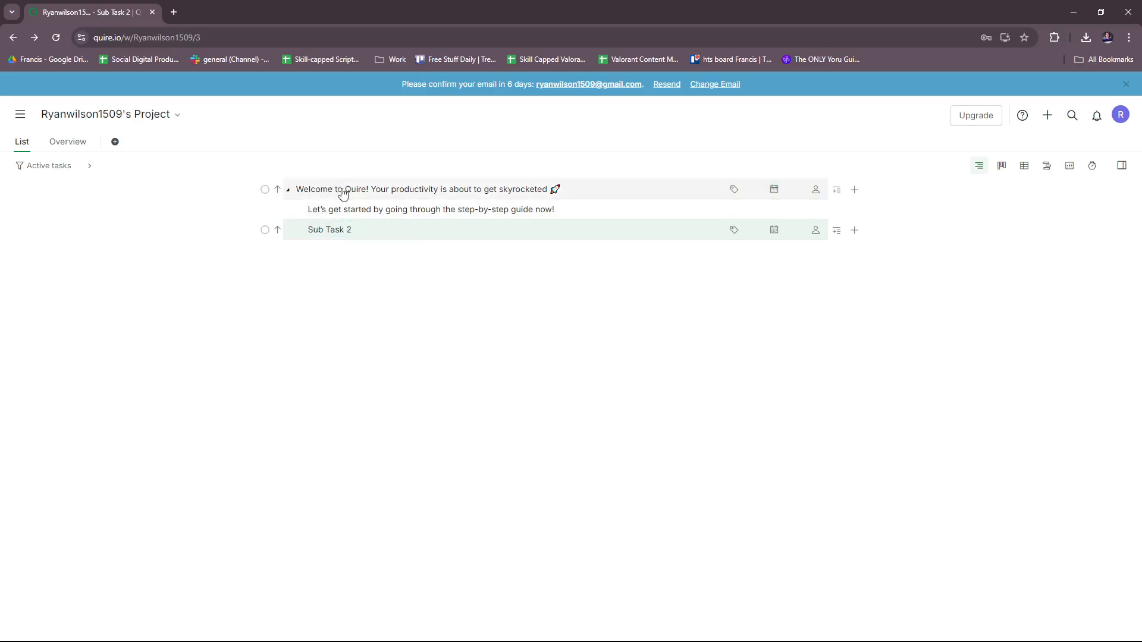
Collapse and expand the welcome task to check how its subtasks are nested
left_click(288, 191)
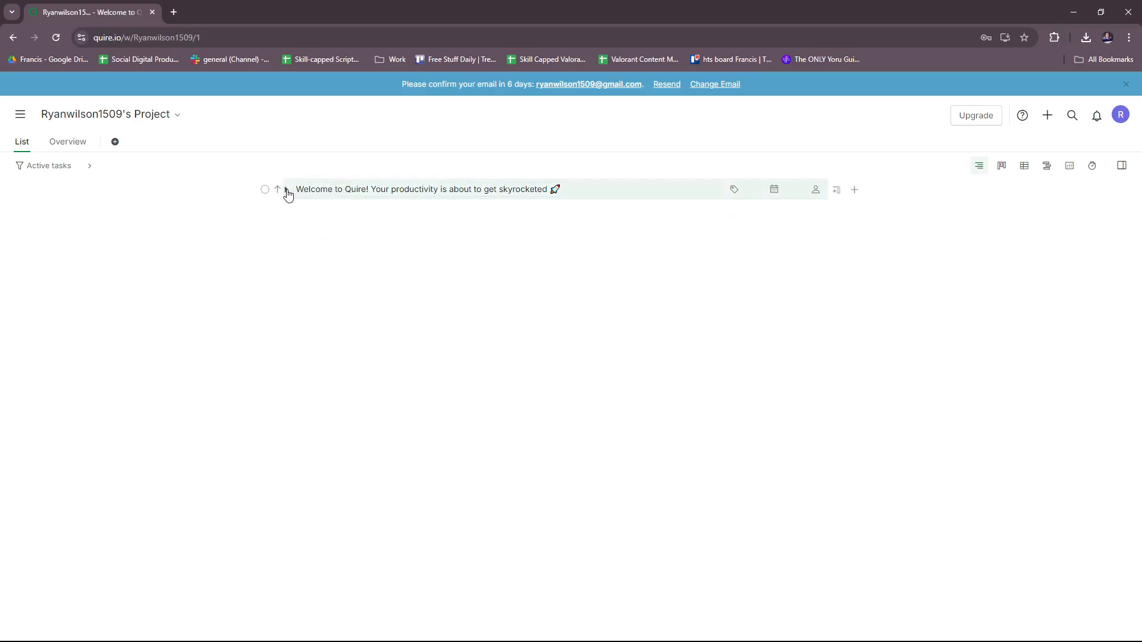
left_click(287, 192)
left_click(287, 192)
left_click(288, 193)
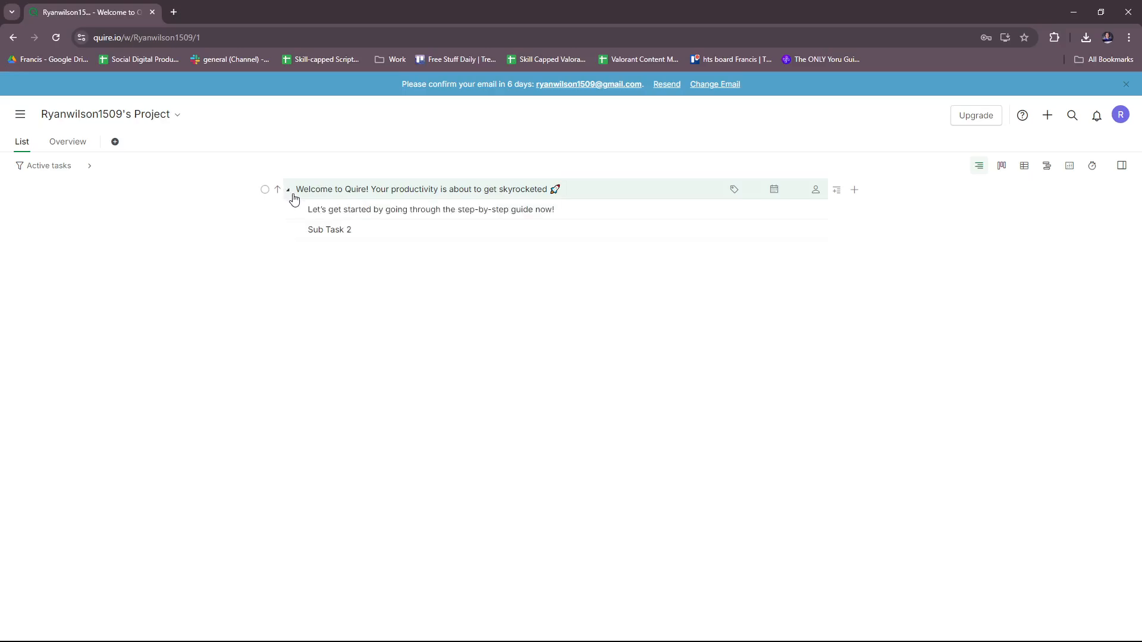
left_click(288, 192)
left_click(288, 192)
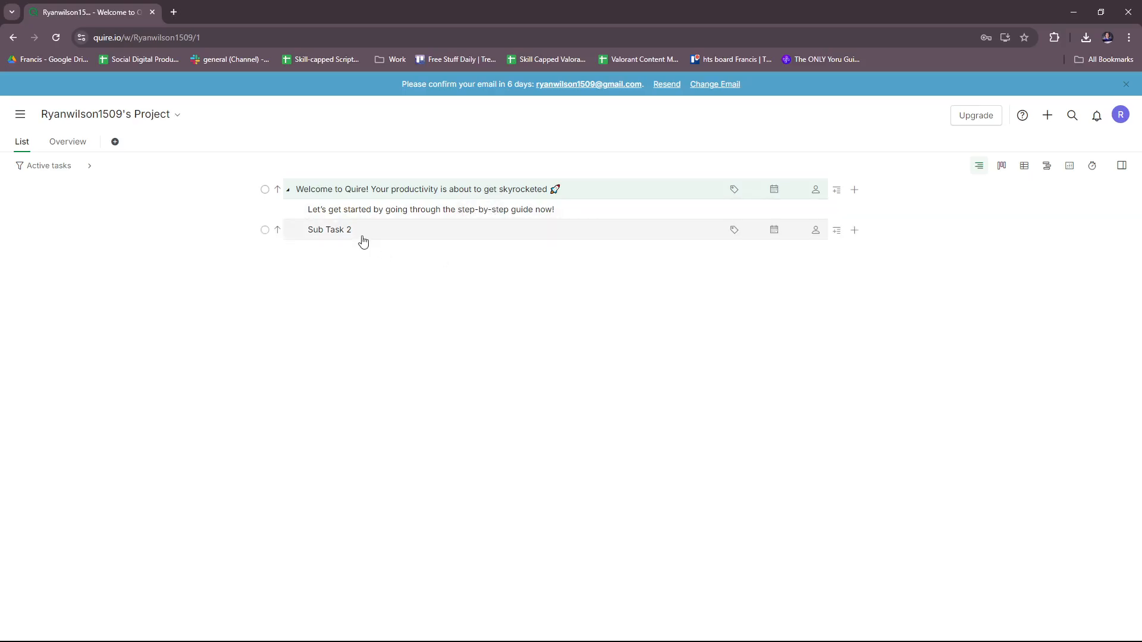
Collapse the welcome task and add a new top-level task named "2nd Main Task" below it
left_click(288, 191)
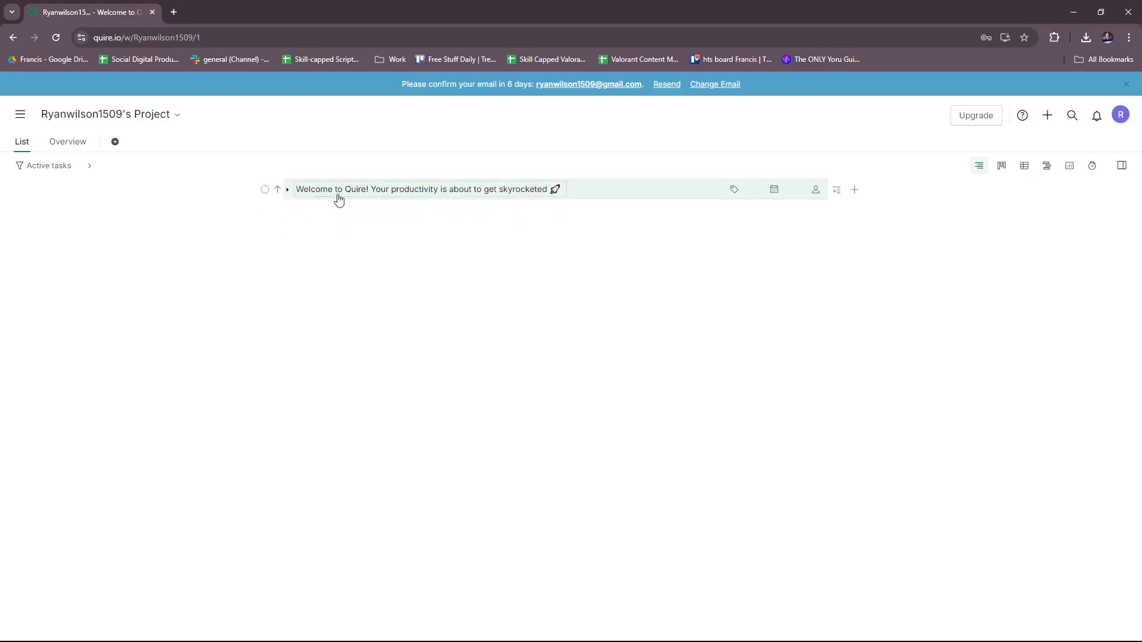
left_click(610, 197)
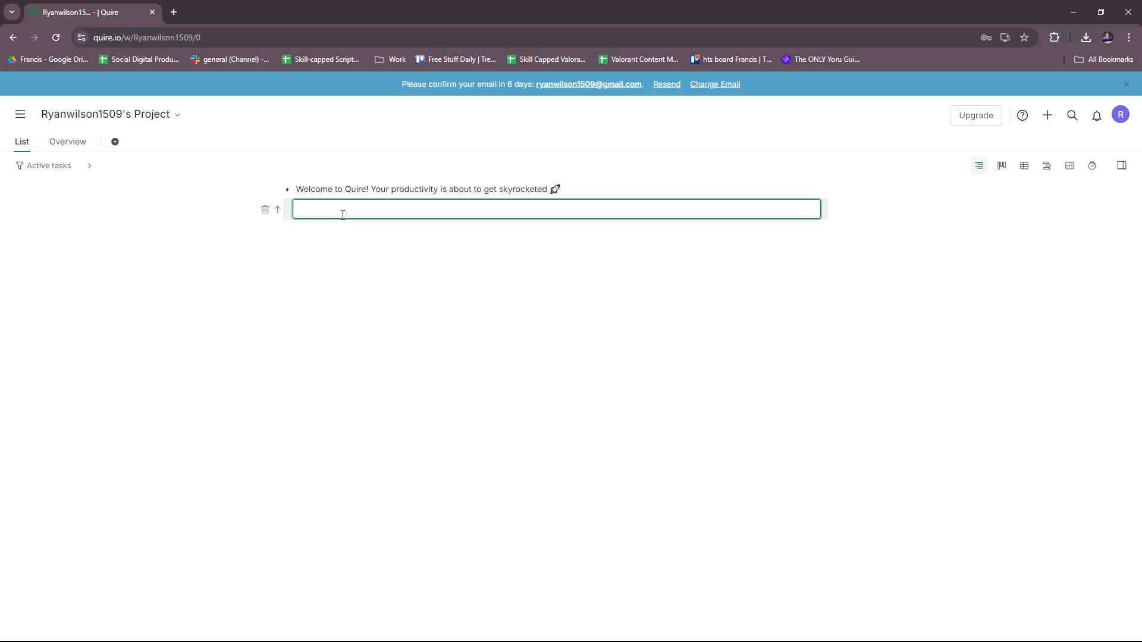
type("2nd Main Task")
key("Return")
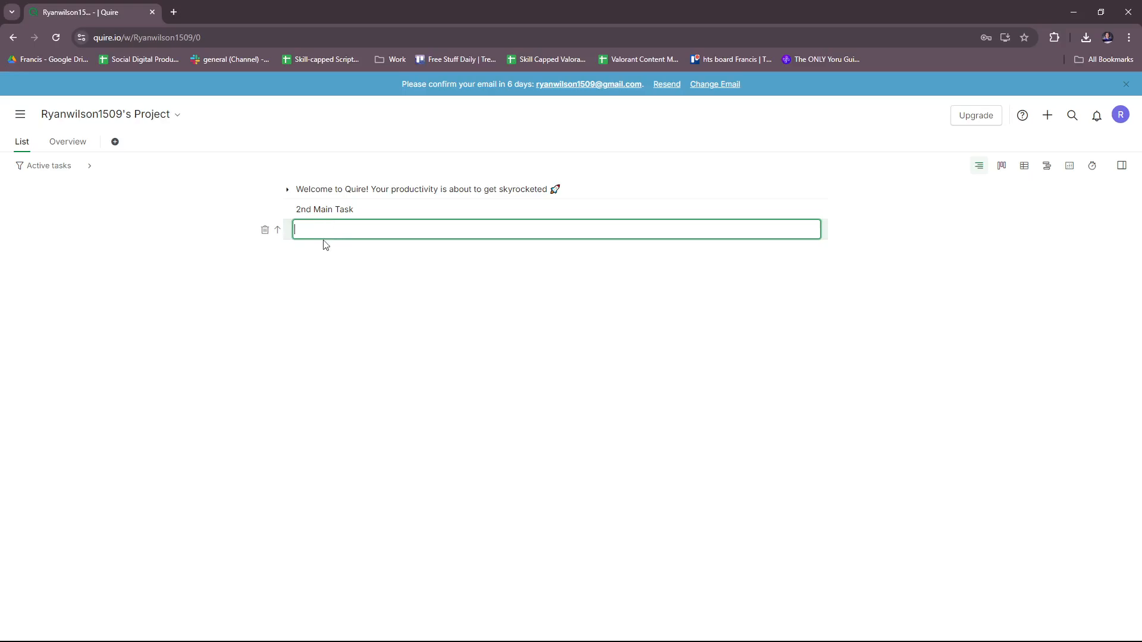
left_click(319, 281)
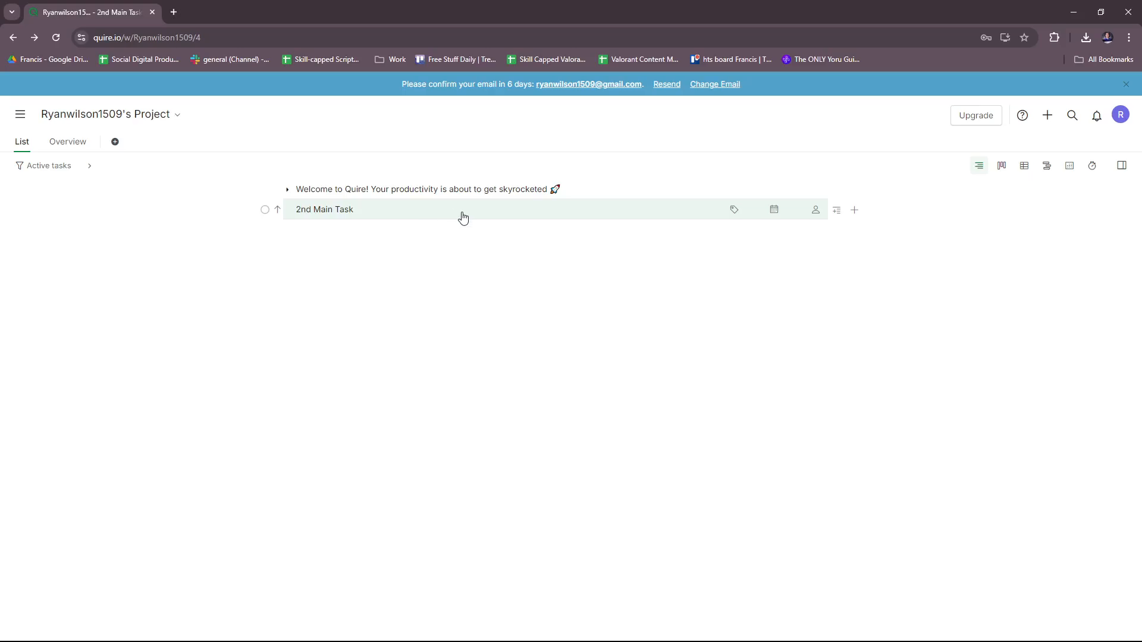
Indent "2nd Main Task" into a subtask of the welcome task, and outdent it back to a main task
left_click(314, 209)
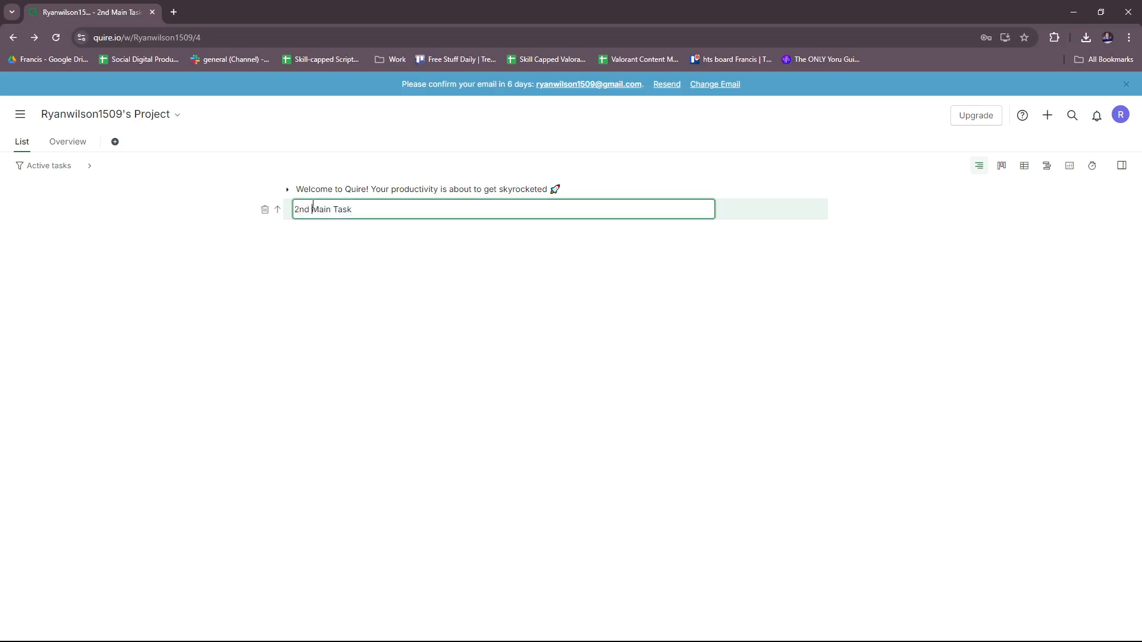
key("Tab")
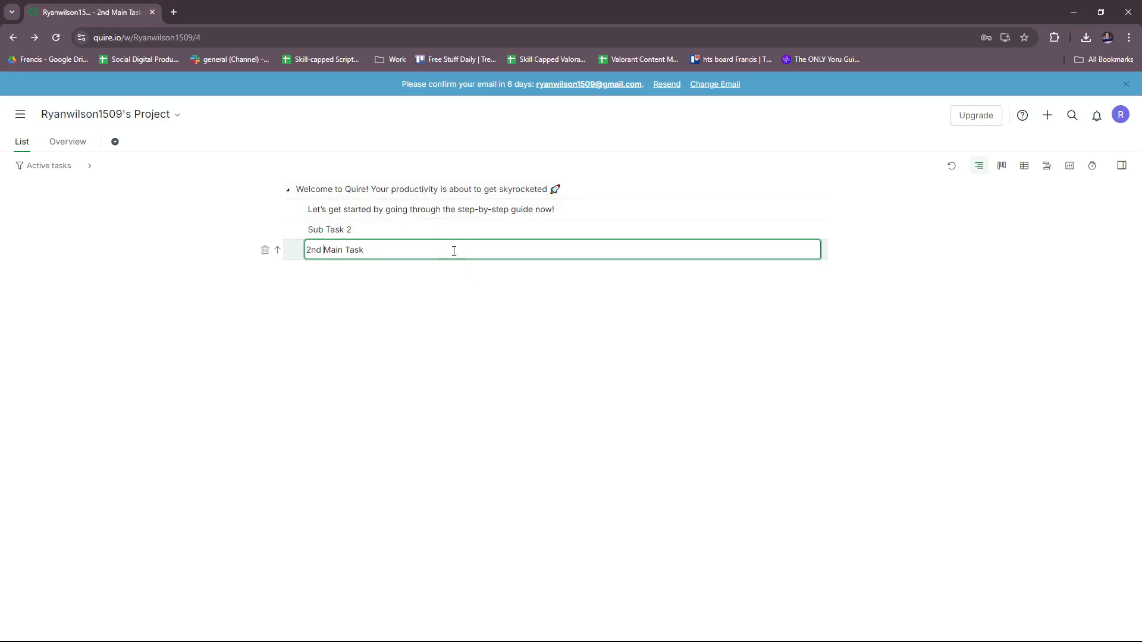
key("shift+Tab")
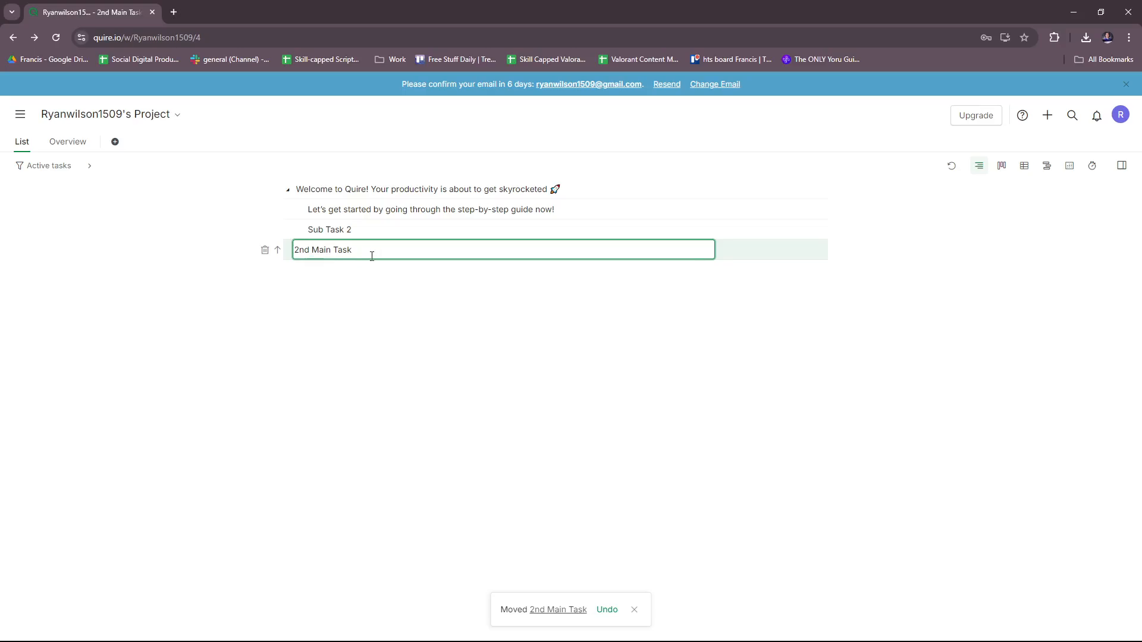
key("Escape")
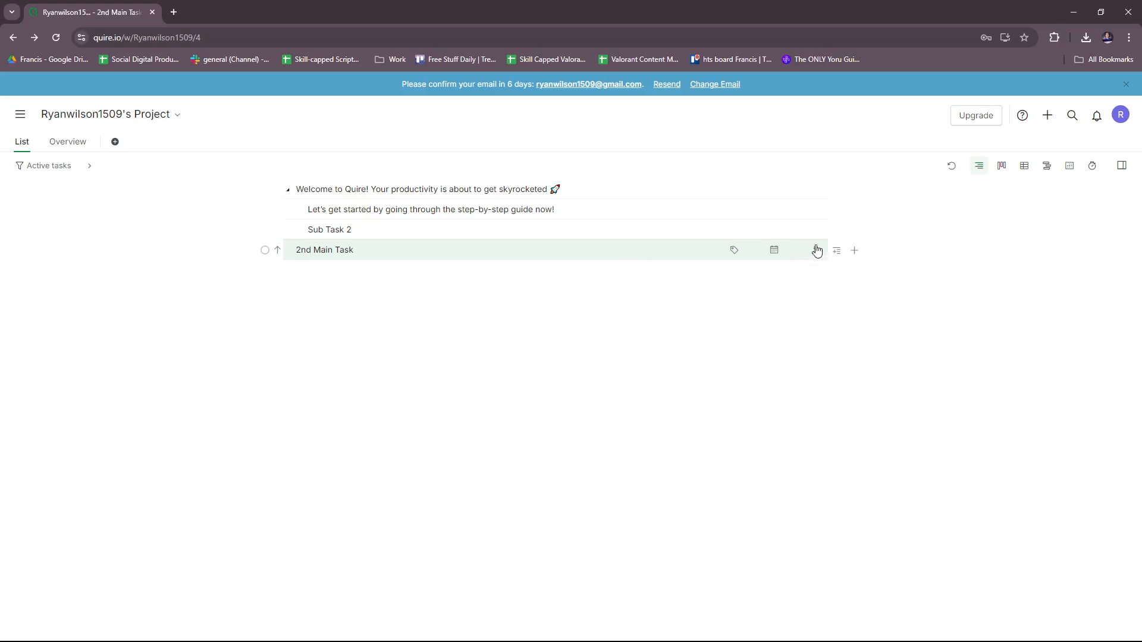
Open the assignee picker of the welcome task to view the members who can be assigned
left_click(816, 191)
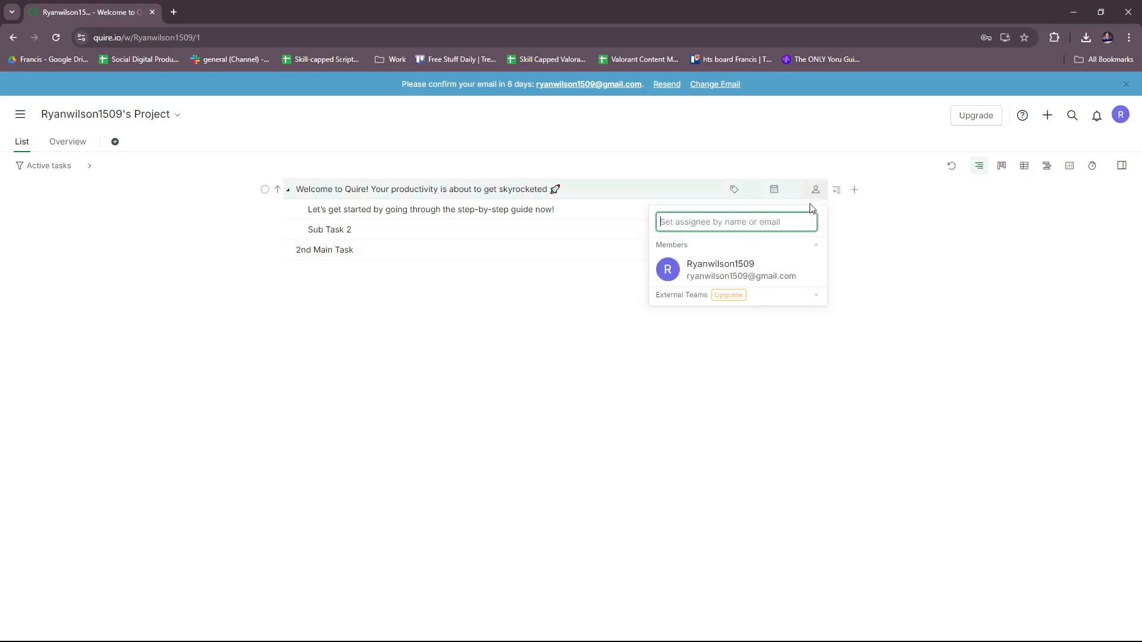
left_click(849, 294)
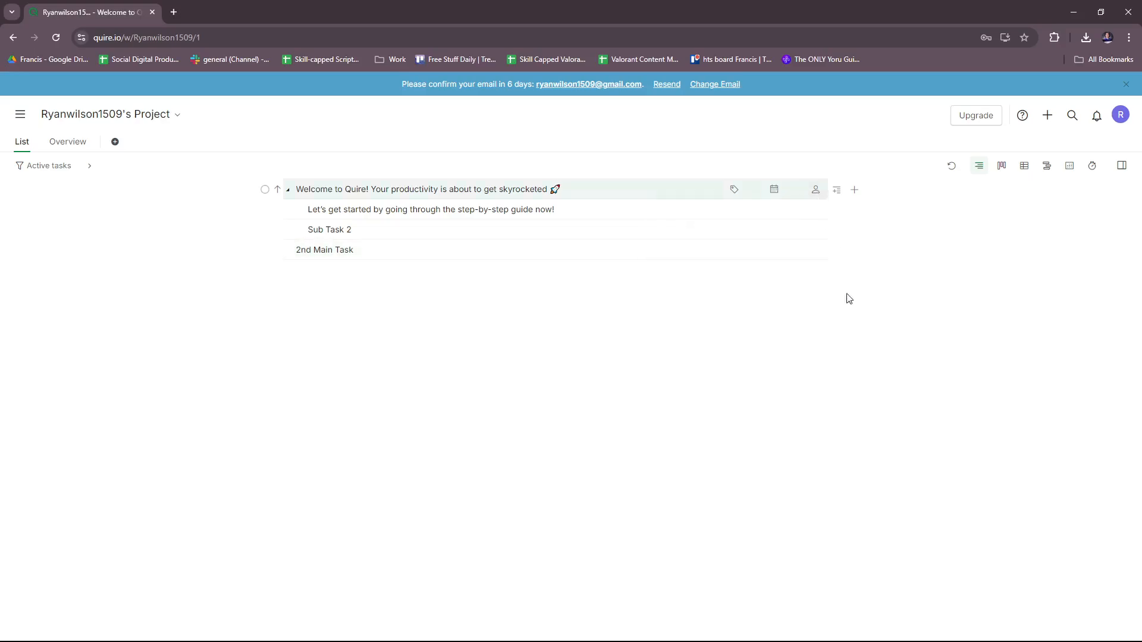
left_click(820, 195)
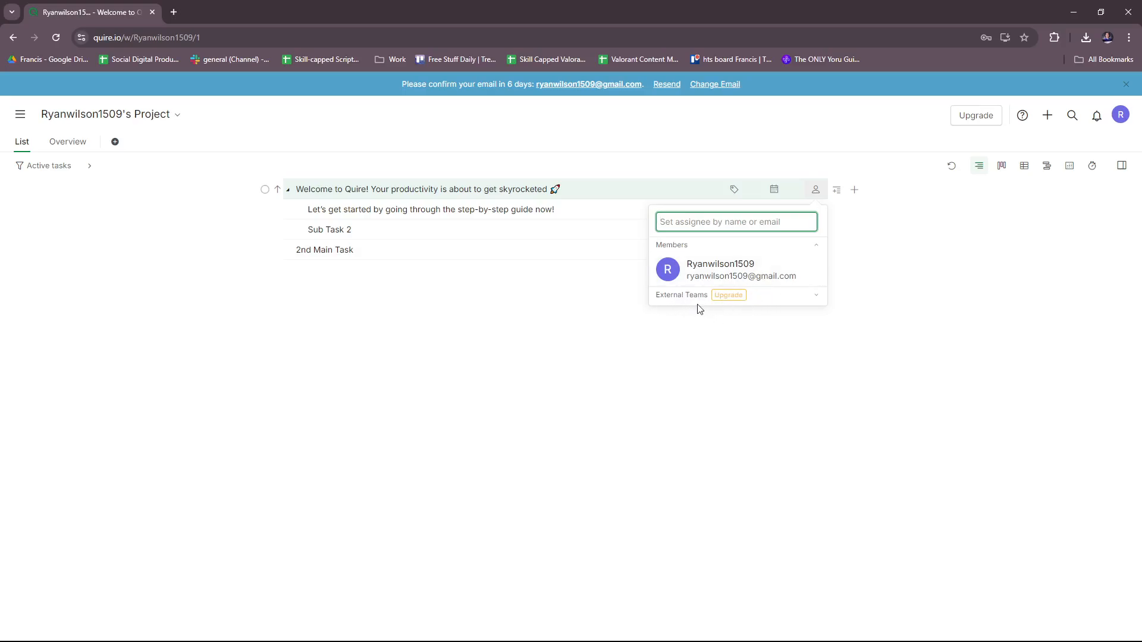
left_click(548, 637)
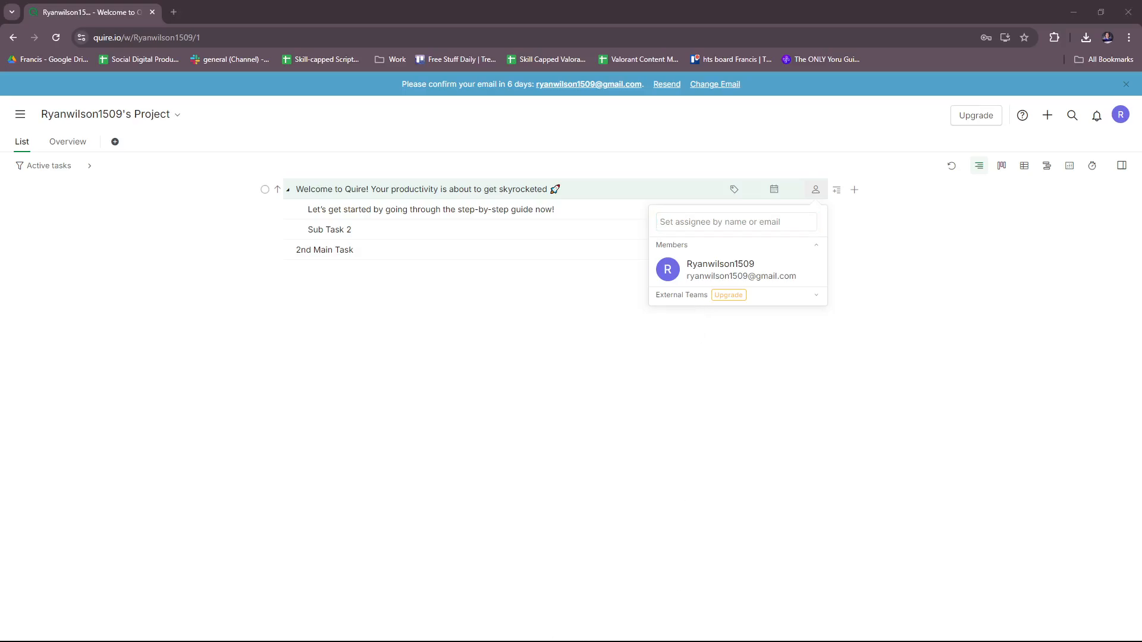
Close the assignee picker and set the due date of the welcome task to Oct 31
left_click(1076, 434)
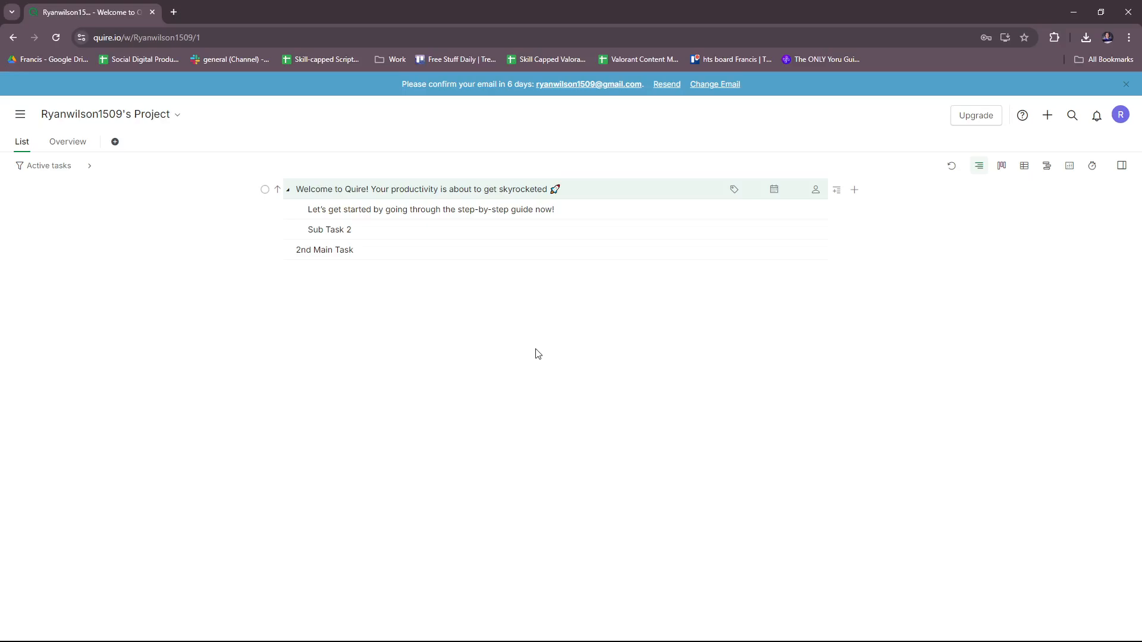
left_click(779, 191)
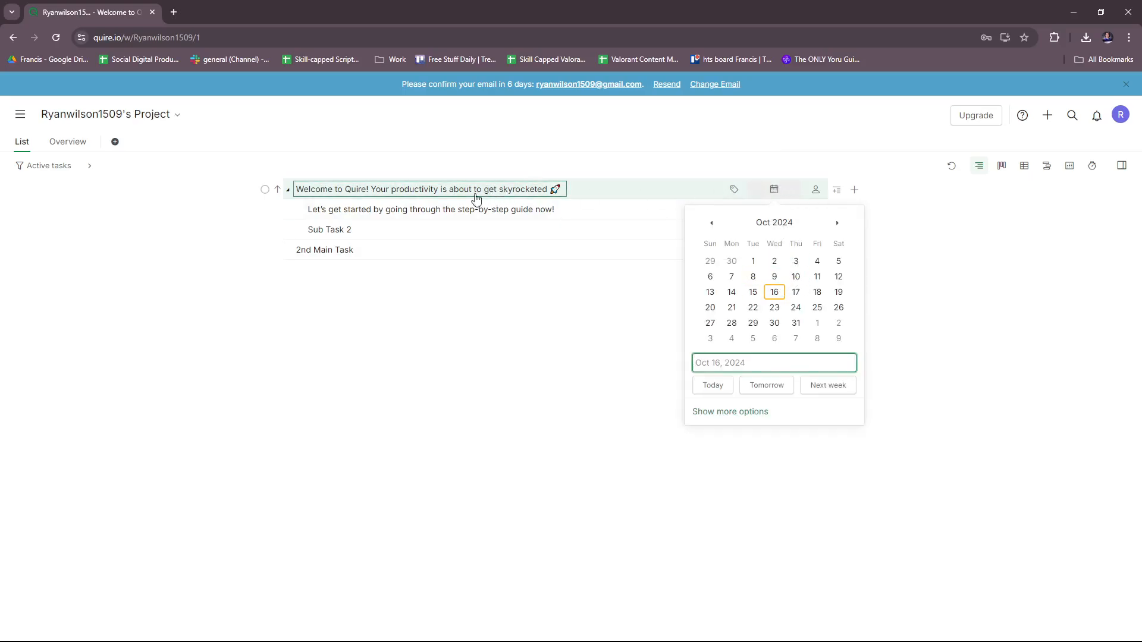
left_click(797, 325)
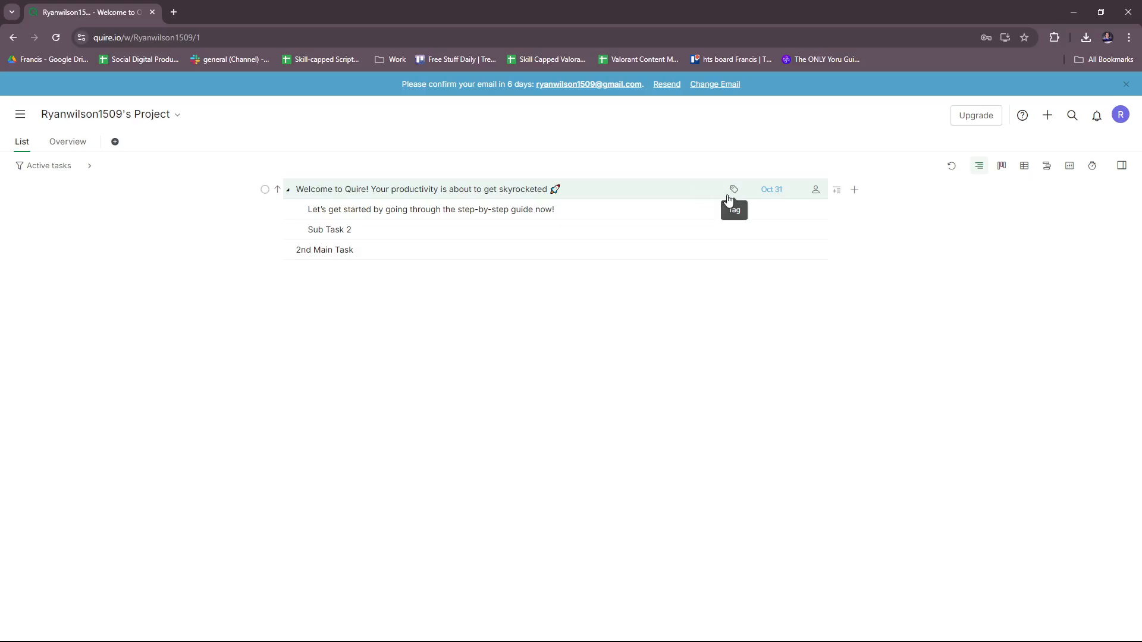
Check the tag option of the welcome task, and collapse the task's subtasks
left_click(735, 197)
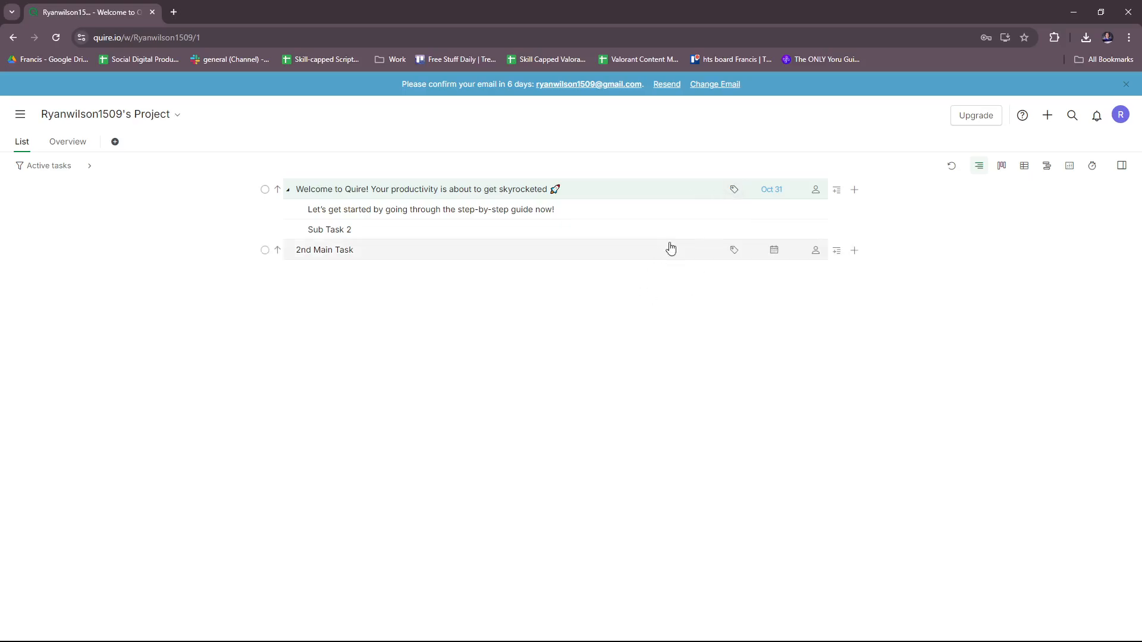
left_click(299, 194)
left_click(288, 191)
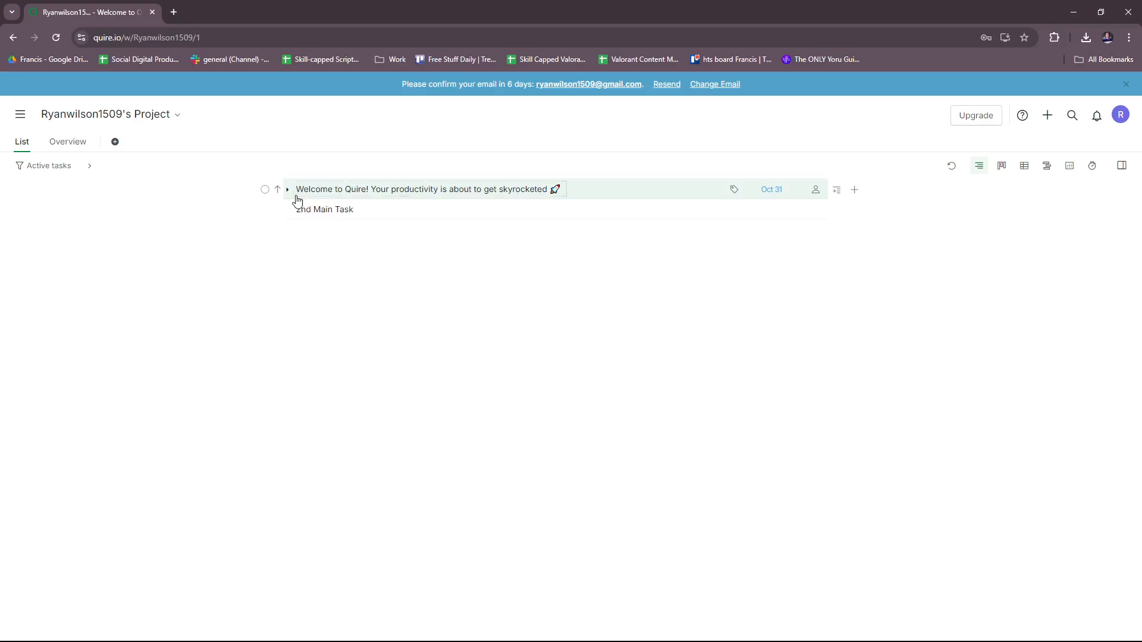
Try the Urgent and High priority levels on the welcome task
left_click(277, 191)
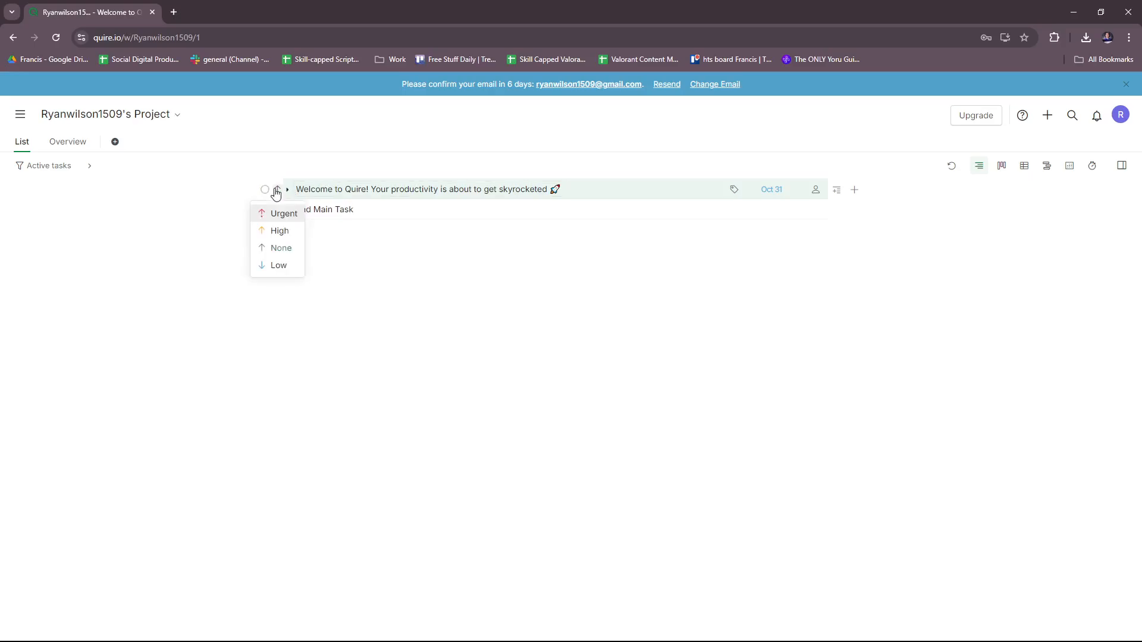
left_click(282, 192)
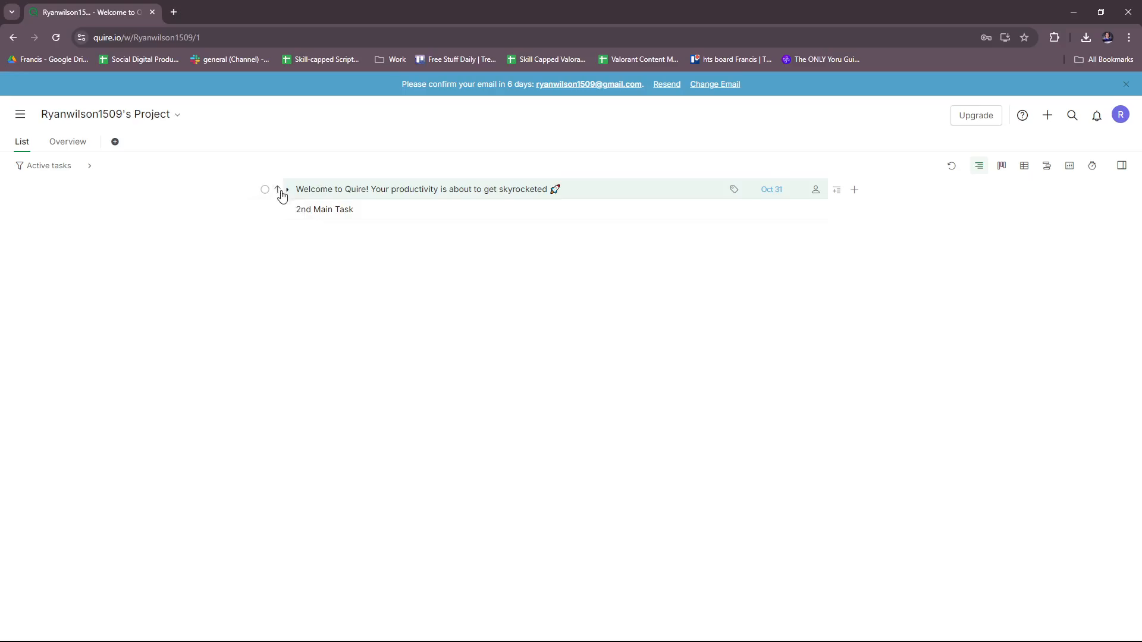
left_click(281, 193)
left_click(281, 192)
left_click(282, 193)
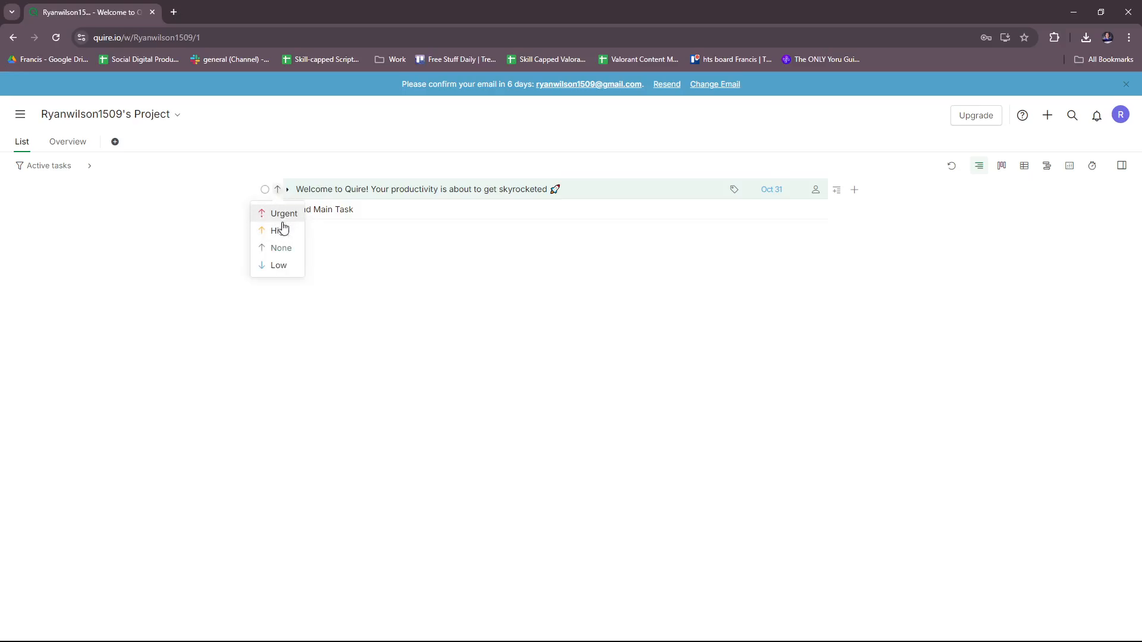
left_click(284, 230)
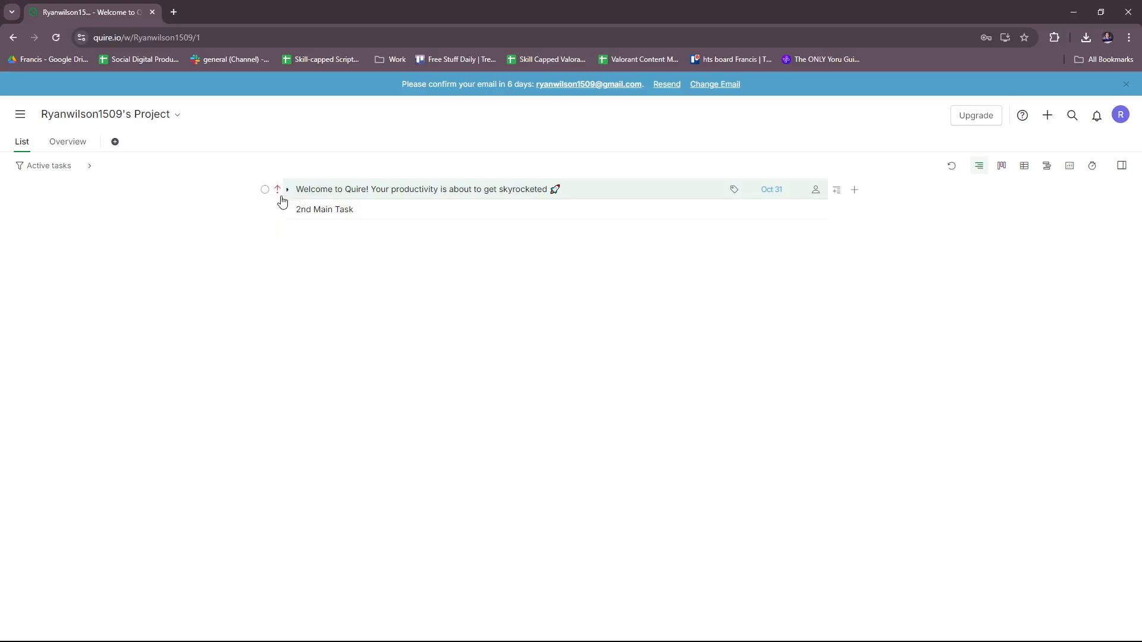
left_click(280, 194)
left_click(280, 230)
Set the priority of the welcome task to Low
left_click(280, 193)
left_click(278, 266)
left_click(276, 190)
left_click(276, 265)
left_click(278, 190)
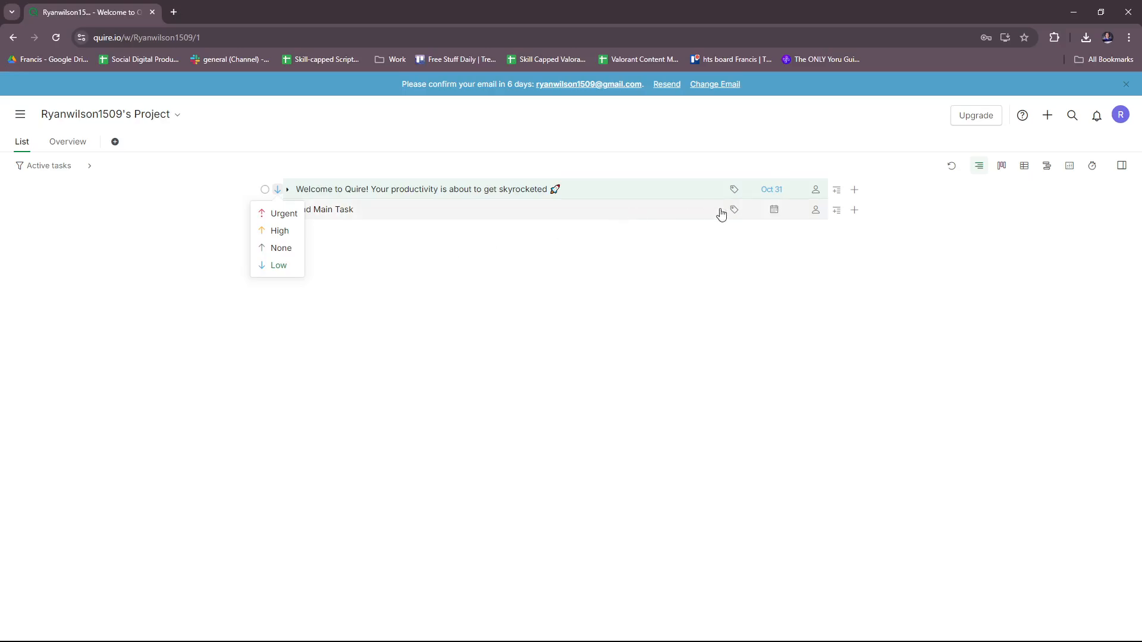
left_click(655, 268)
left_click(836, 191)
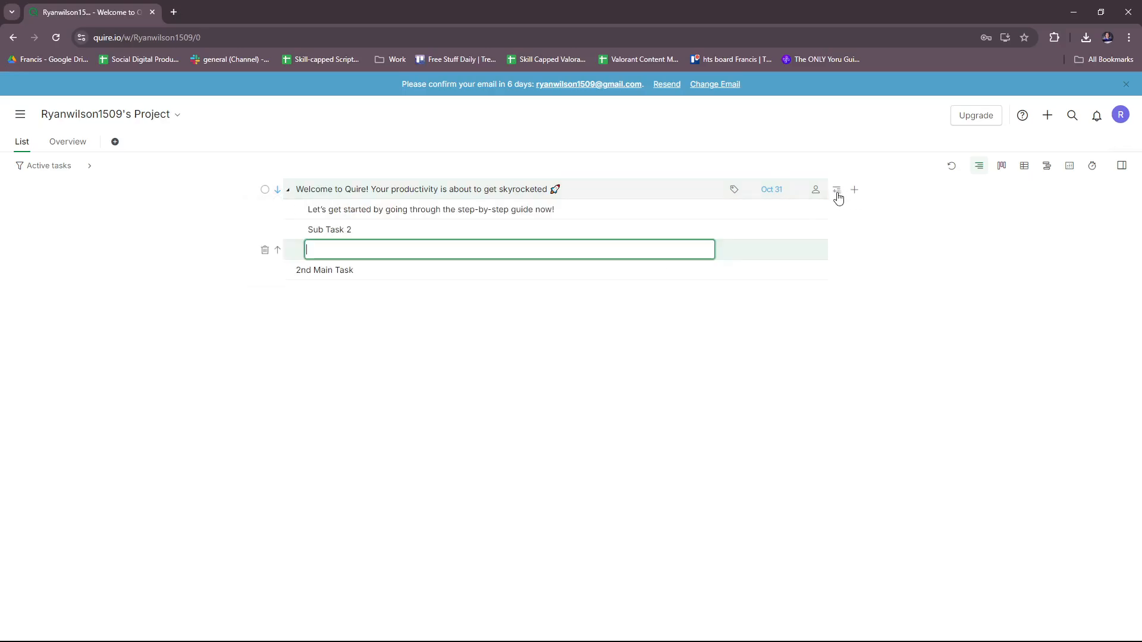
left_click(284, 194)
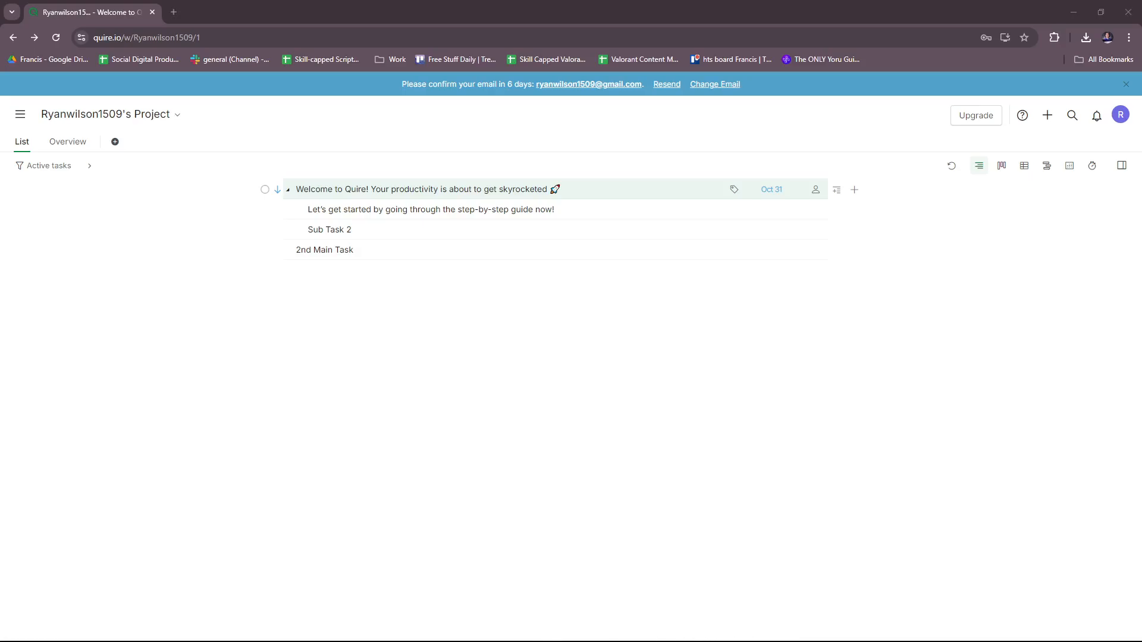
left_click(556, 210)
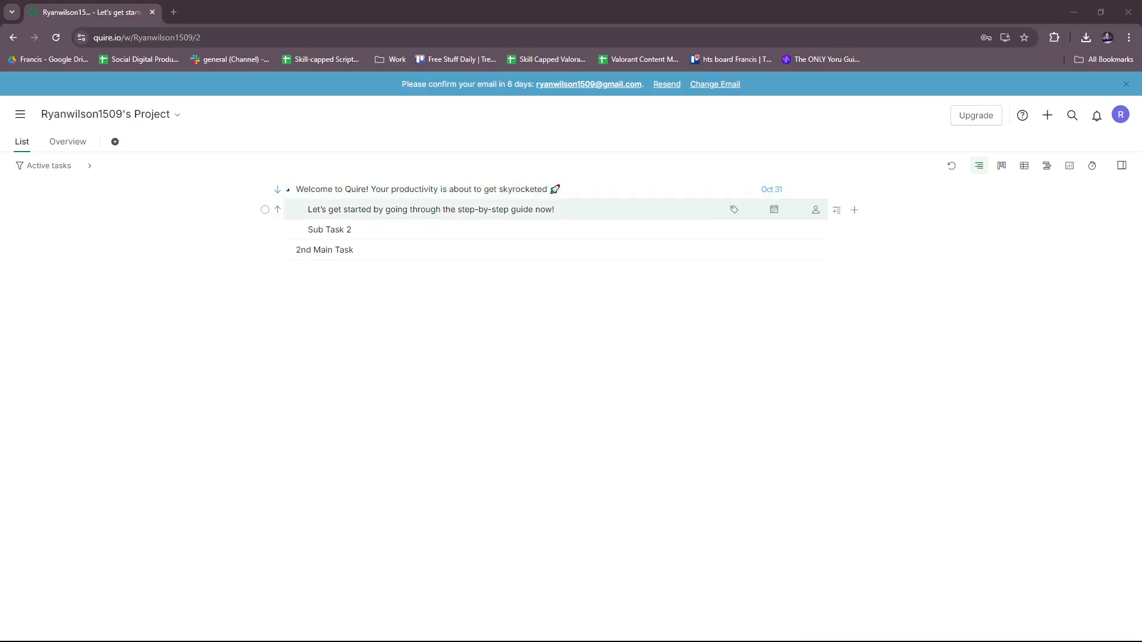
left_click(377, 210)
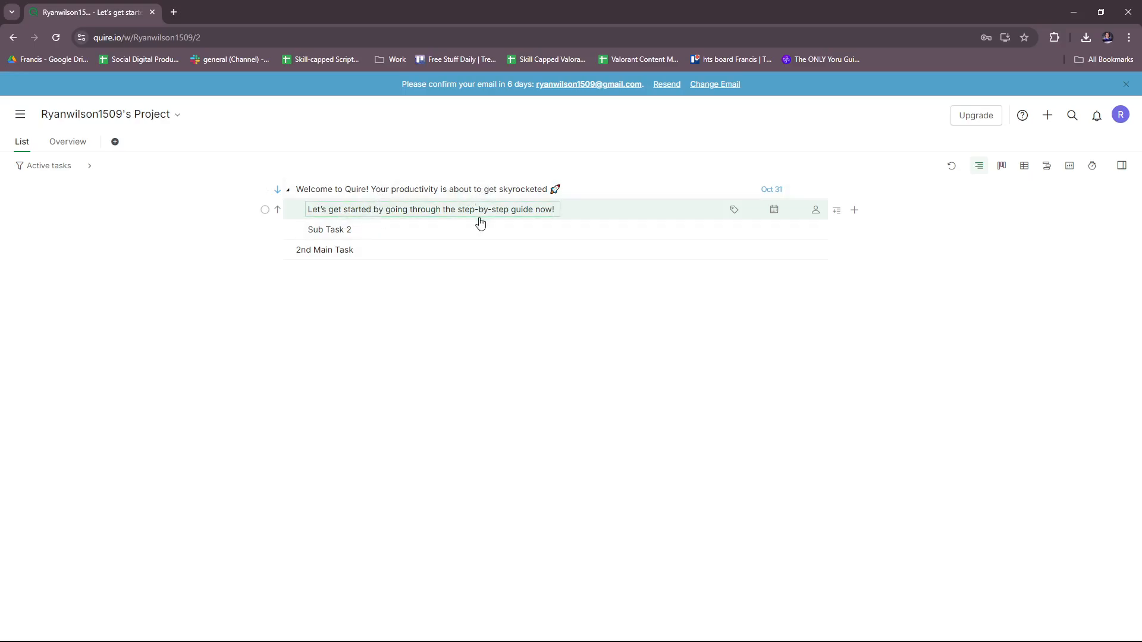
Look through the tag and status options of the welcome task, and set its status to To-do
right_click(457, 192)
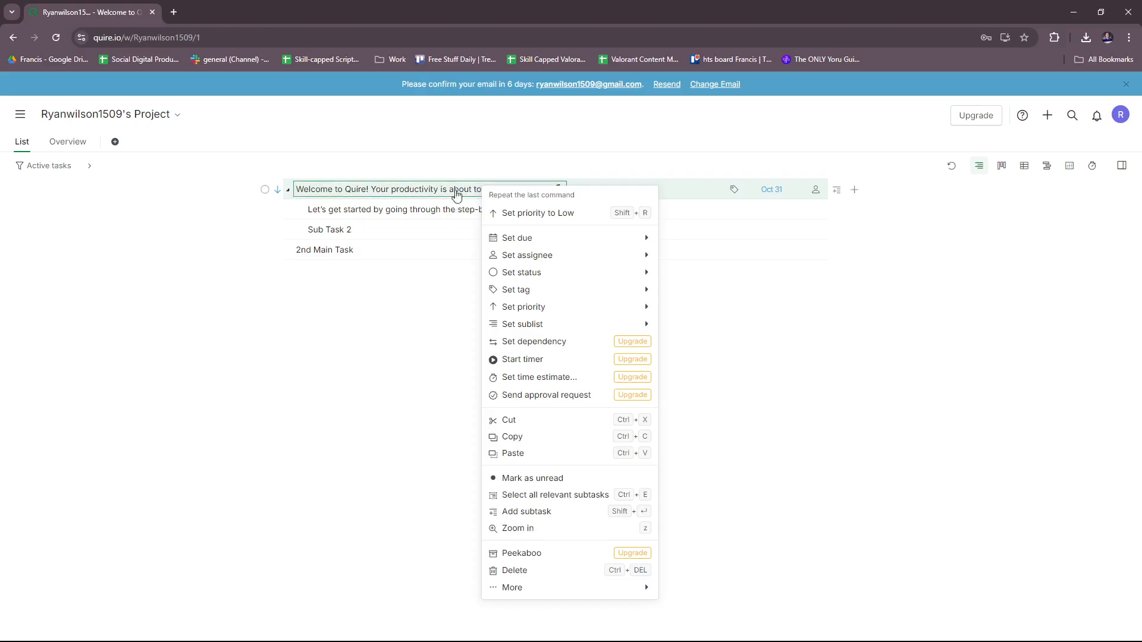
right_click(429, 186)
mouse_move(501, 294)
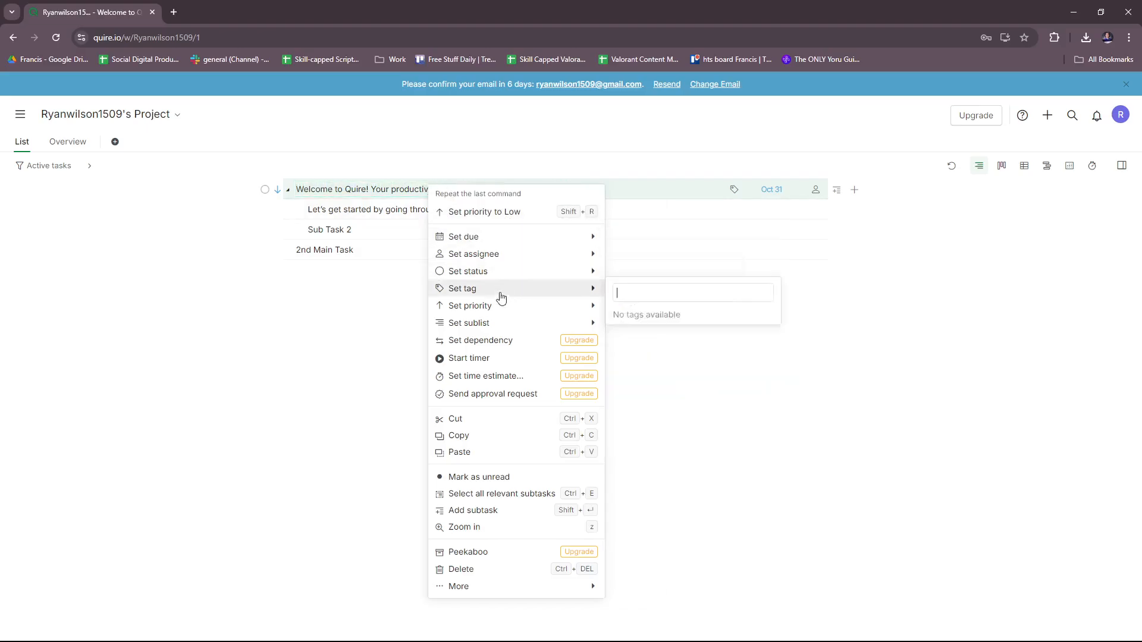
mouse_move(488, 272)
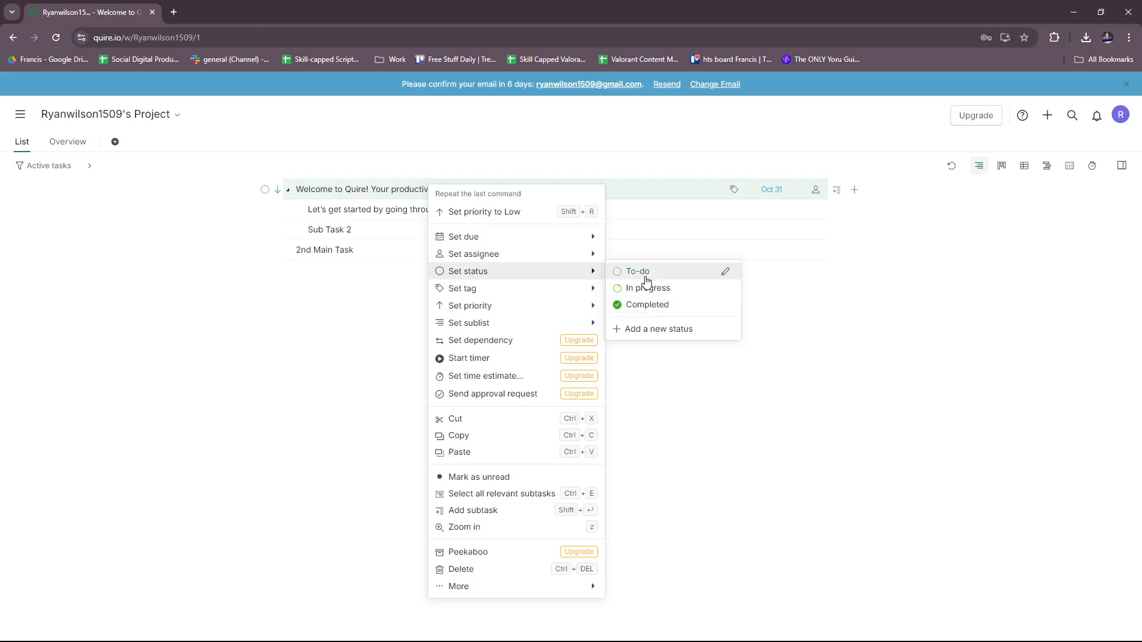
left_click(638, 272)
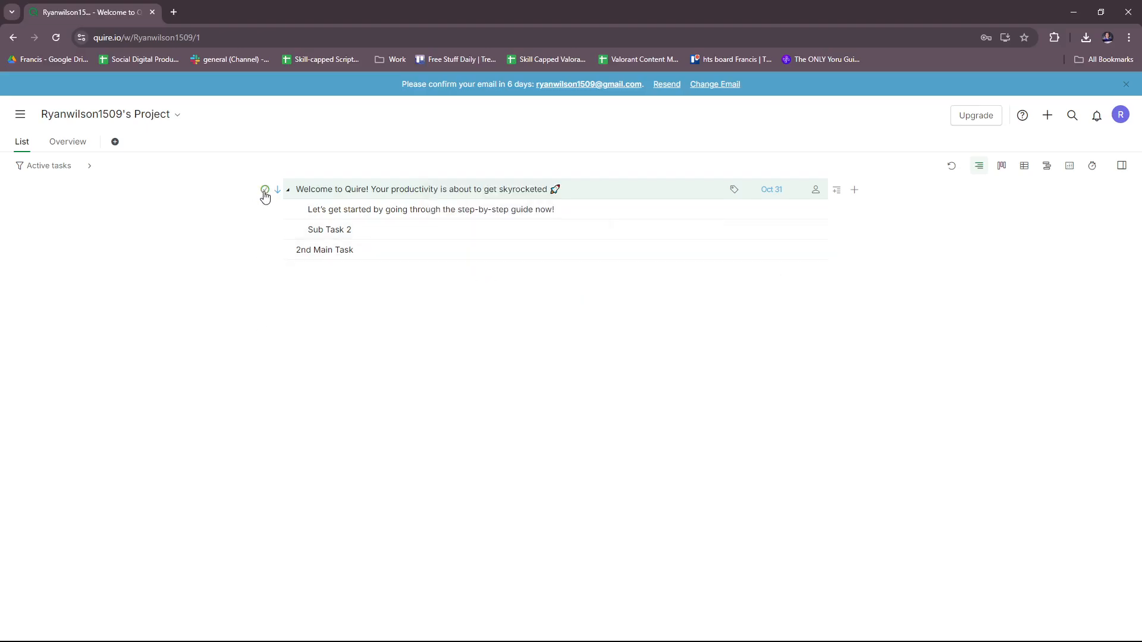
Set the status of the welcome task to In progress
right_click(586, 197)
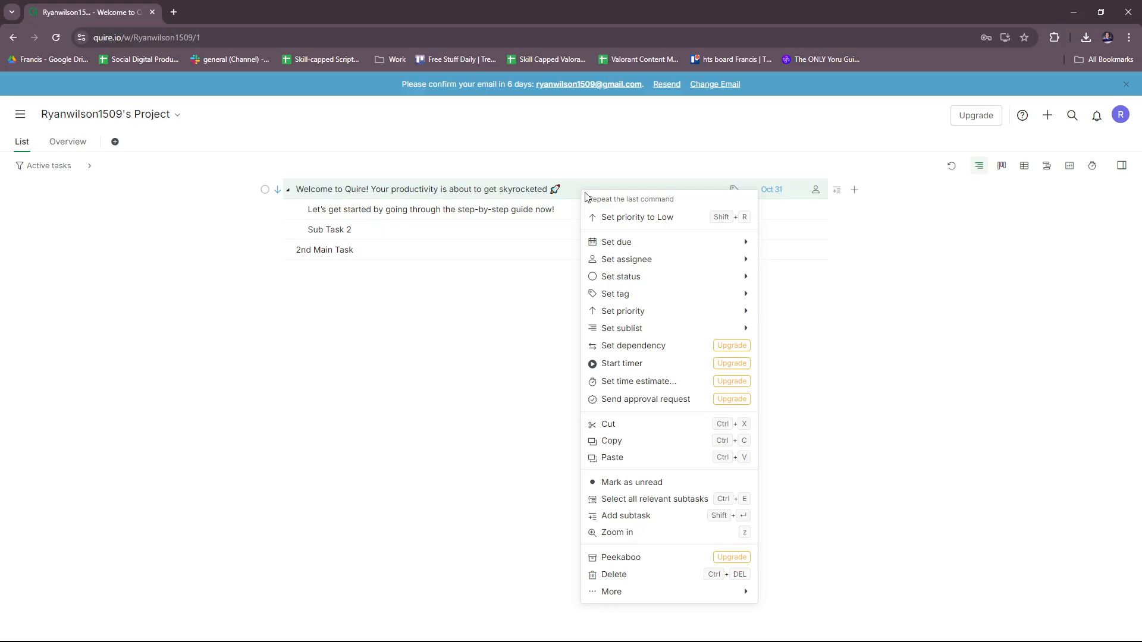
mouse_move(731, 284)
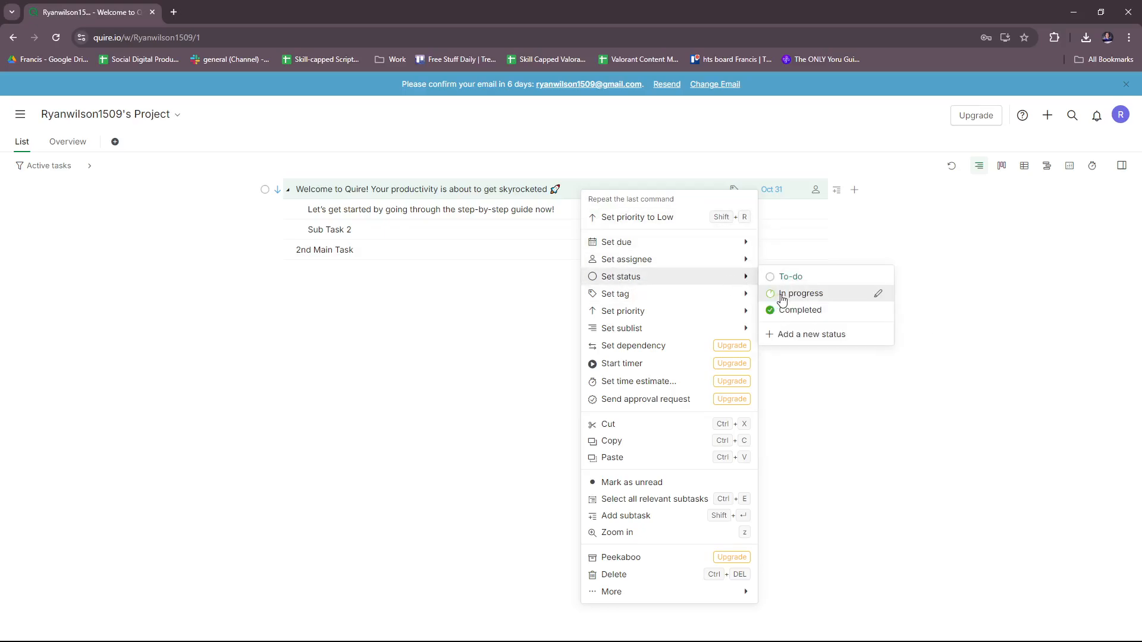
left_click(781, 293)
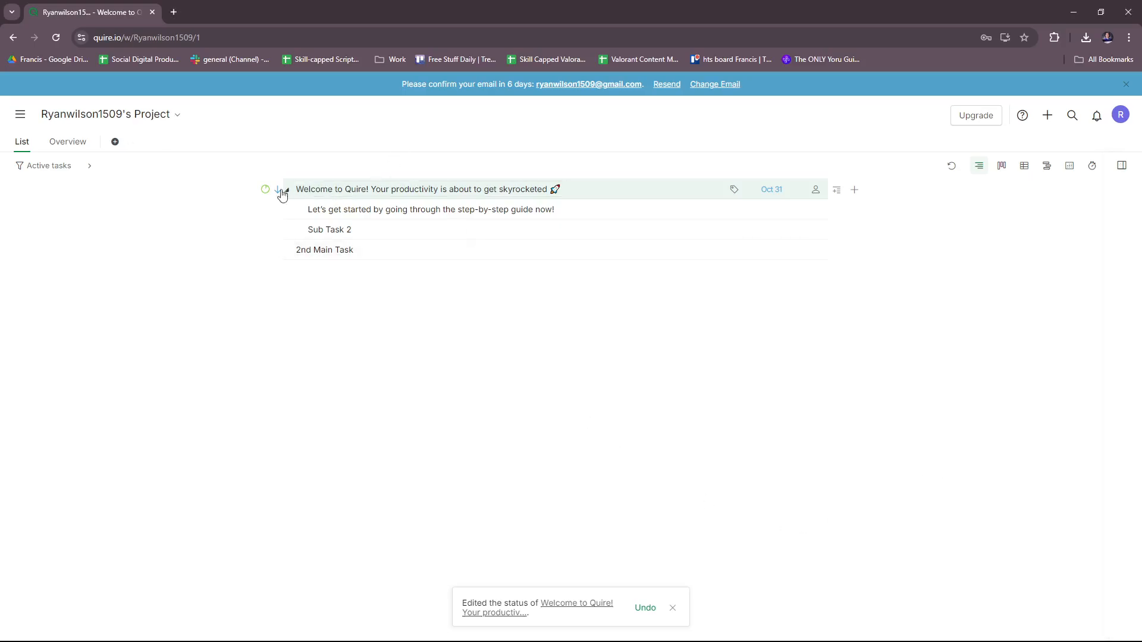
Set the status of the welcome task to Completed, and undo that completion
right_click(393, 185)
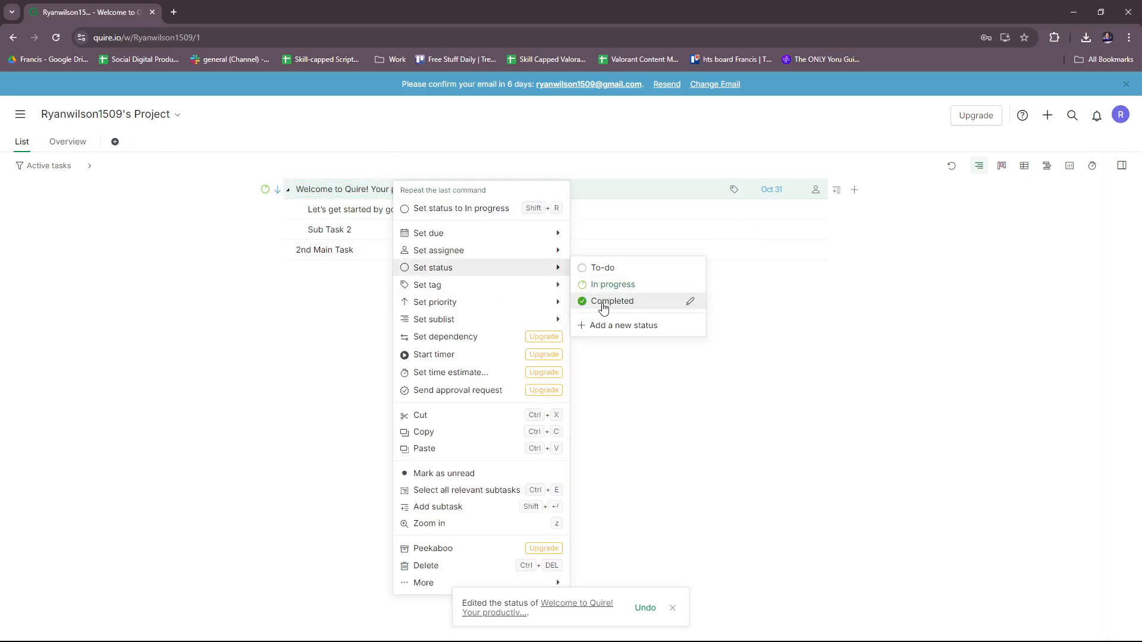
left_click(608, 301)
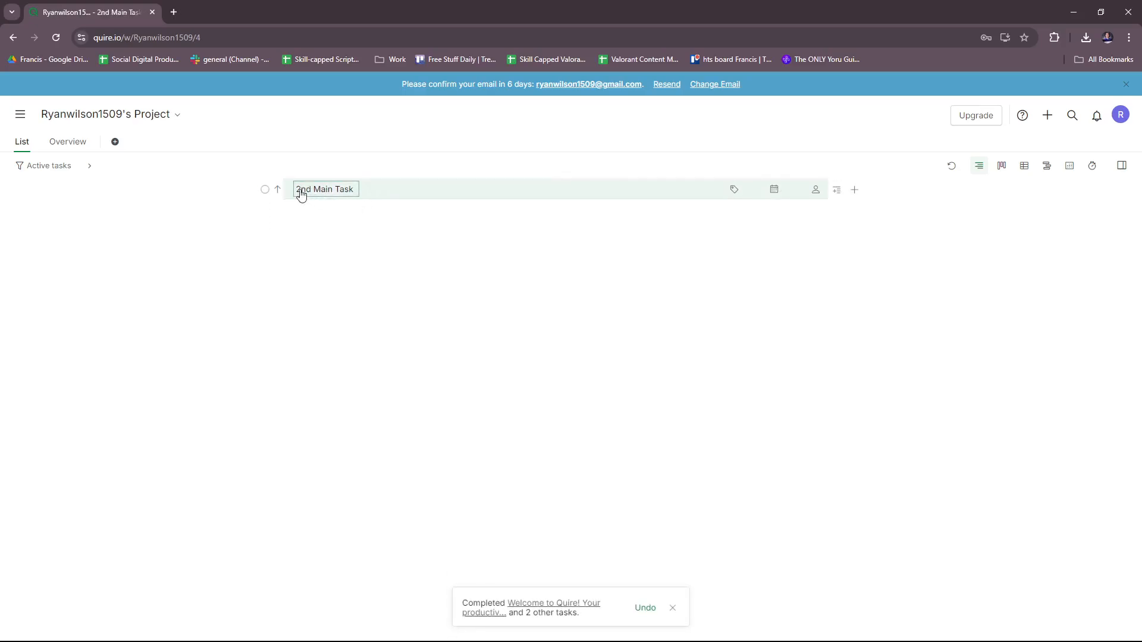
left_click(644, 609)
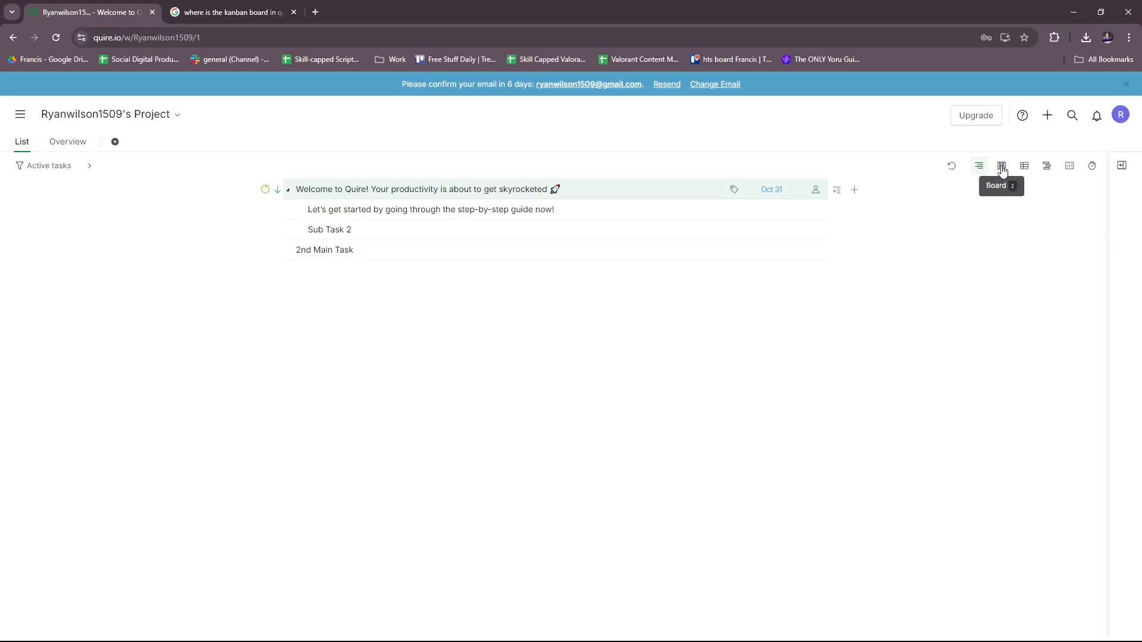
Show the project as a board to examine the tasks grouped by status, and return to the list view
left_click(1002, 168)
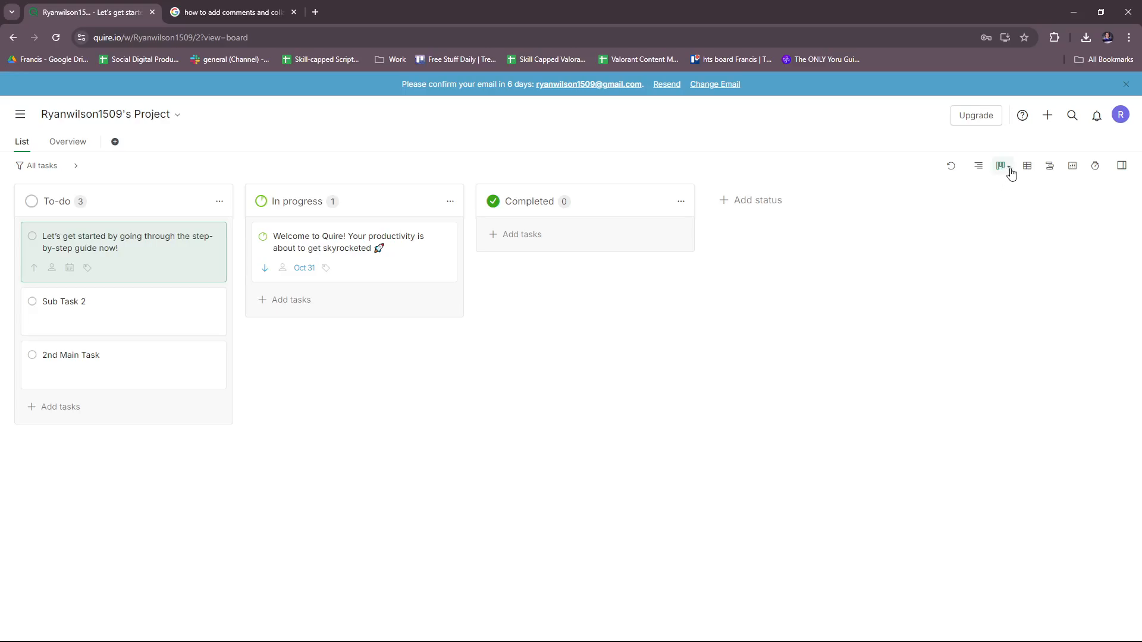
left_click(979, 166)
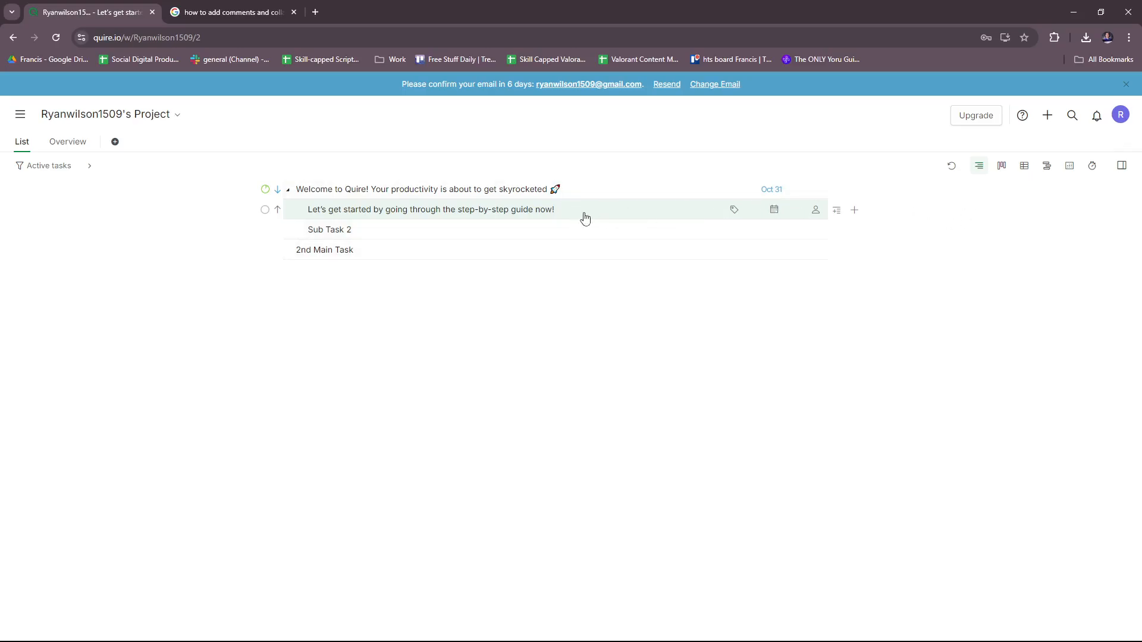
Show the details of the welcome task, and view which system and custom fields can be added to it
left_click(602, 189)
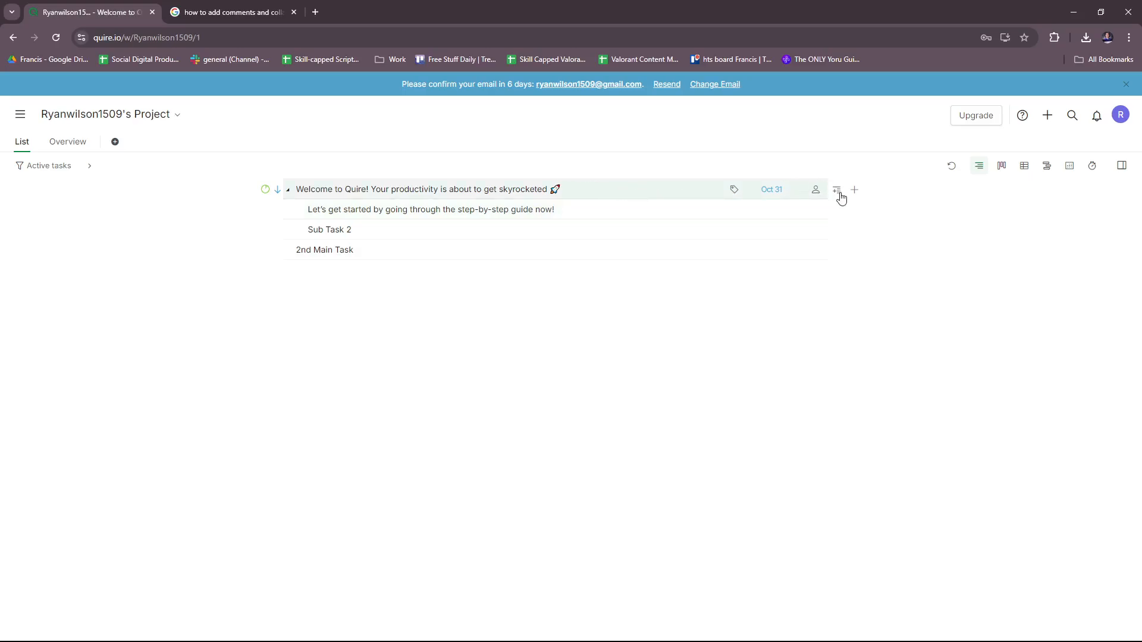
left_click(1124, 168)
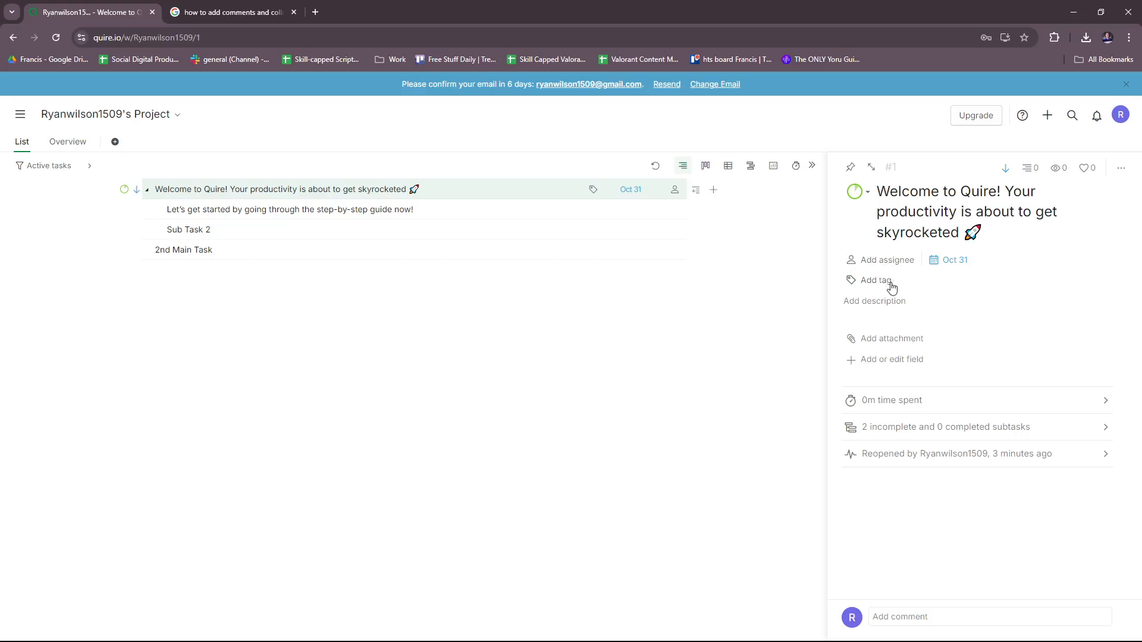
left_click(903, 361)
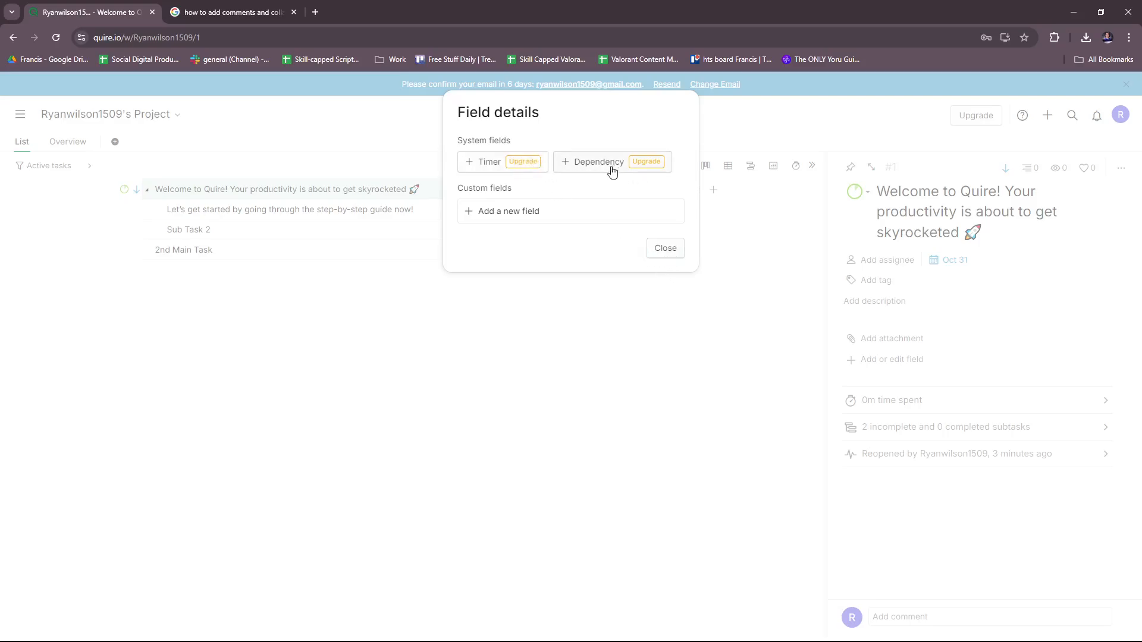
left_click(669, 256)
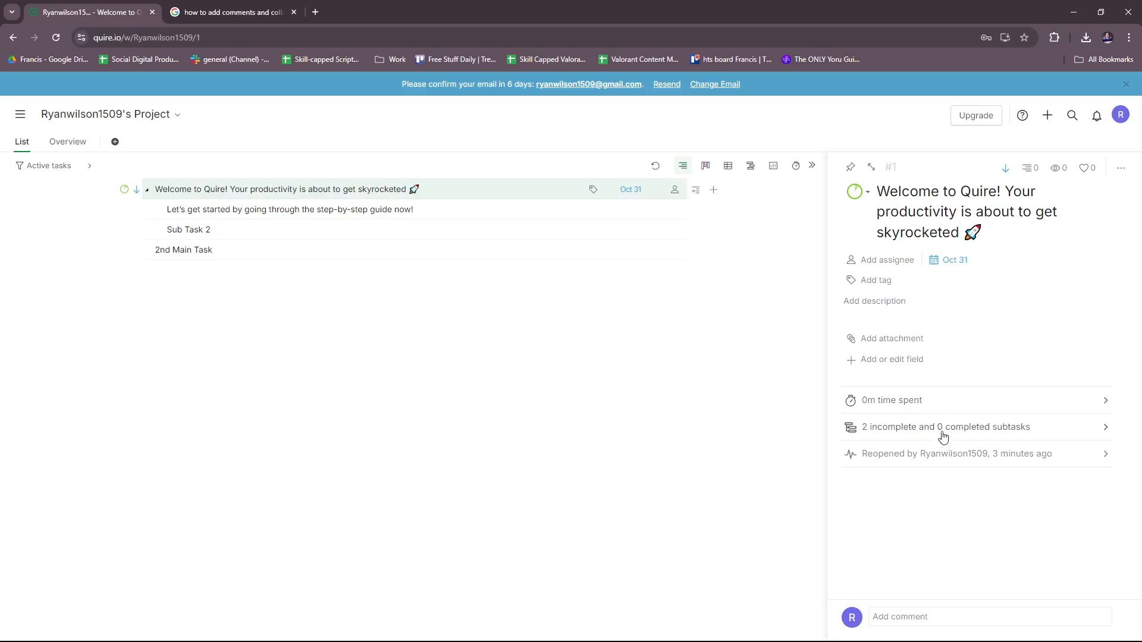
Examine the subtask progress breakdown and the activity history in the welcome task's details
left_click(1107, 434)
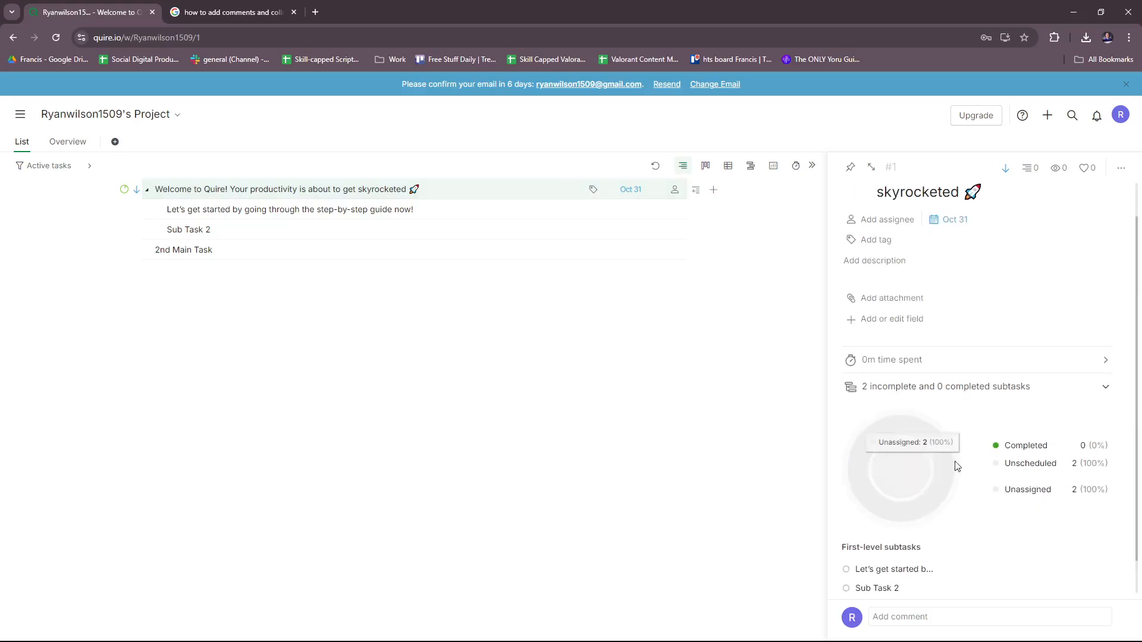
scroll(955, 481, "down", 1)
scroll(1100, 374, "up", 1)
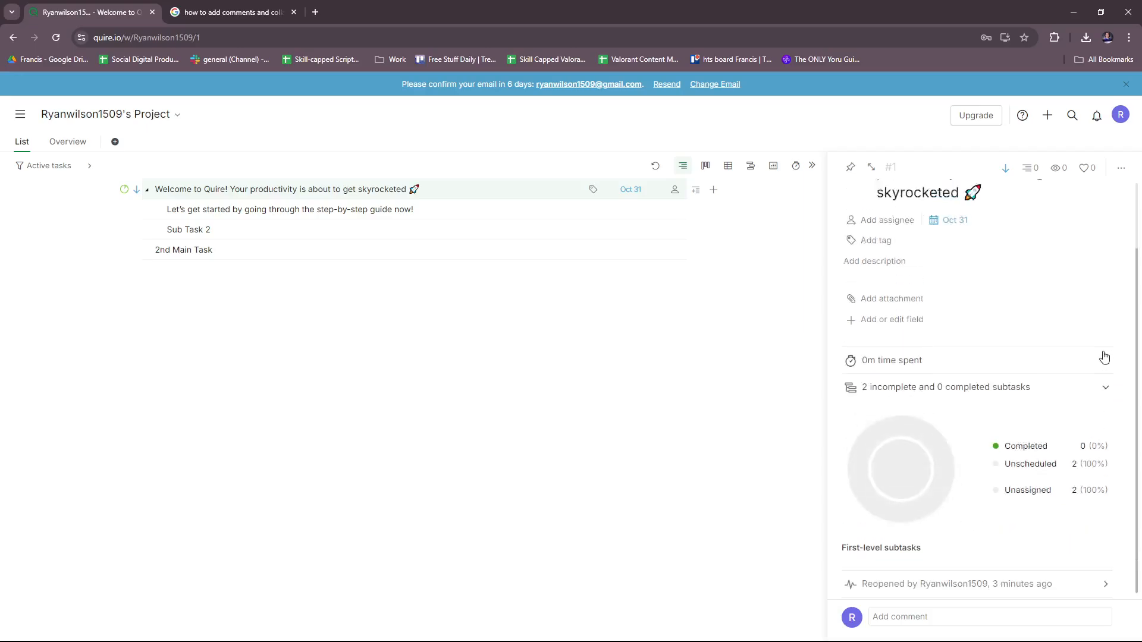
left_click(1083, 387)
left_click(1080, 462)
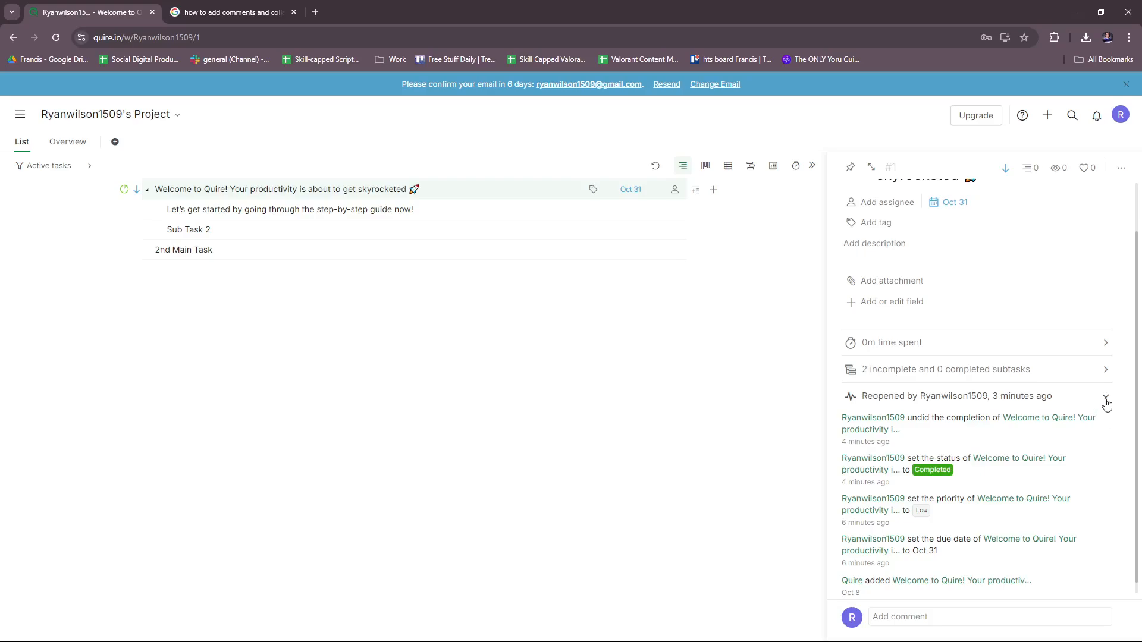
left_click(1106, 399)
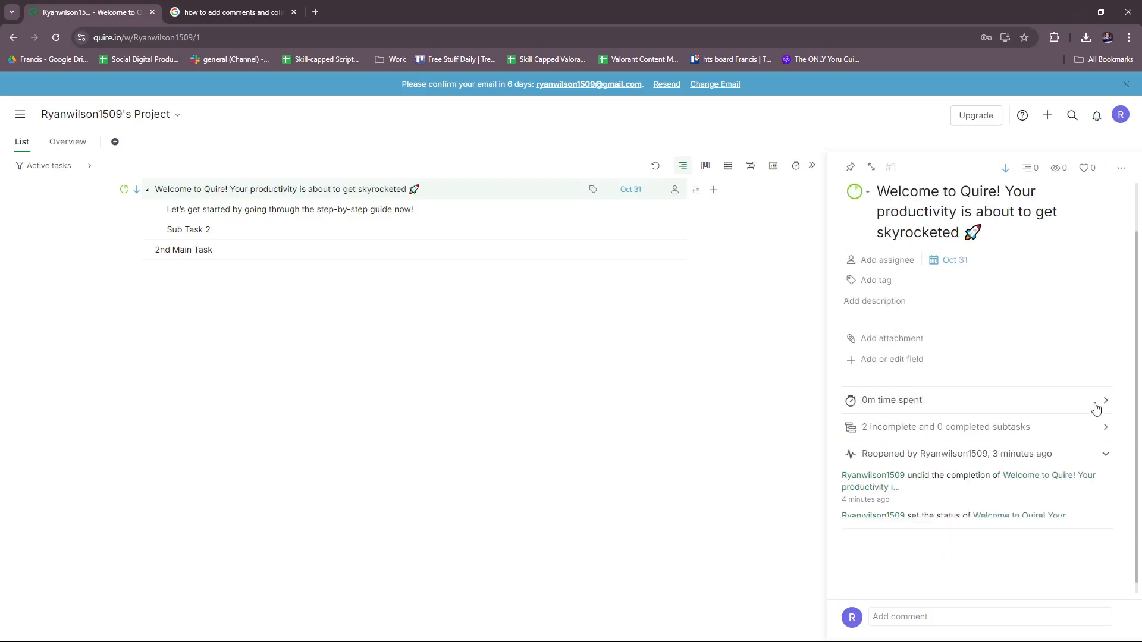
View the comment entry field in the welcome task's details, and close the details
left_click(929, 618)
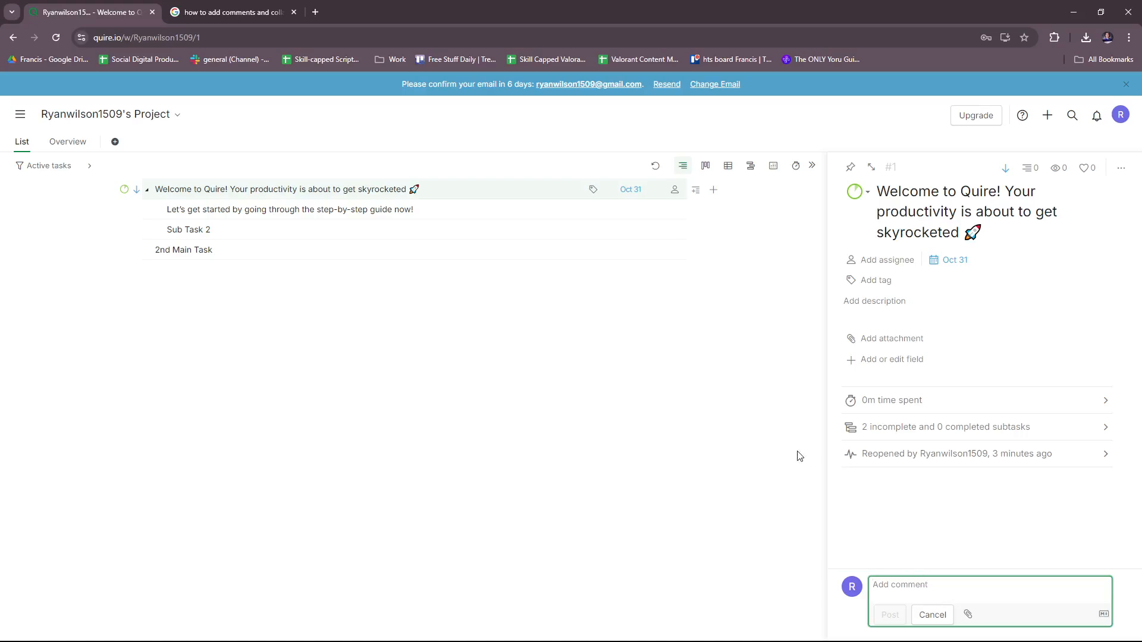
left_click(752, 434)
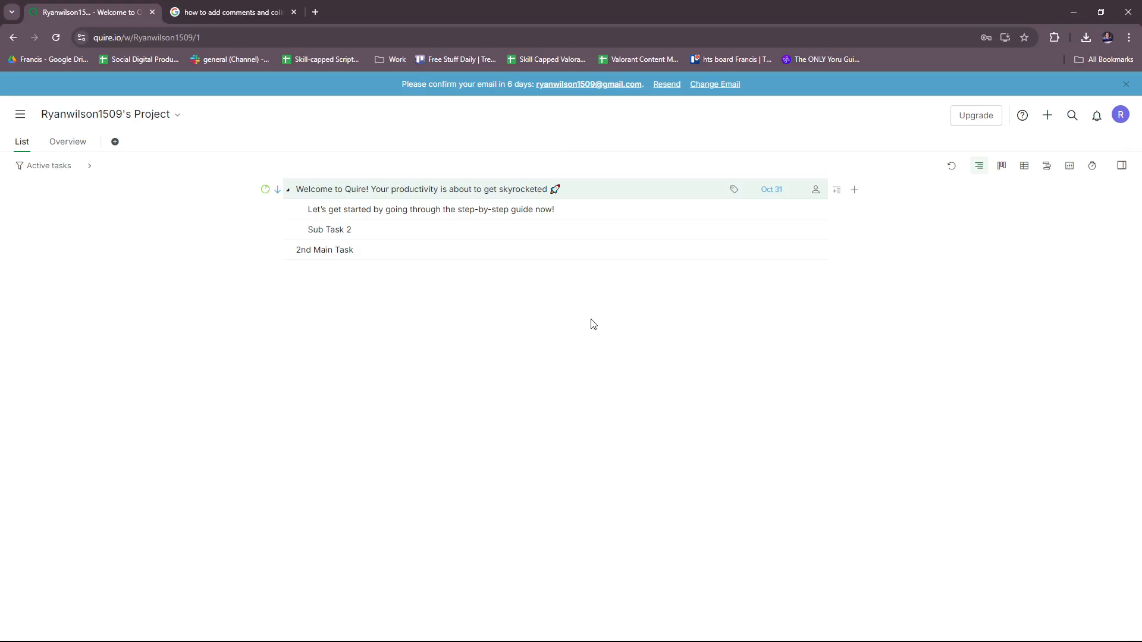
Examine the commands available for the welcome task, including the assignee, priority and additional options such as Duplicate, Transfer to and Merge to
left_click(538, 189)
right_click(594, 191)
mouse_move(657, 246)
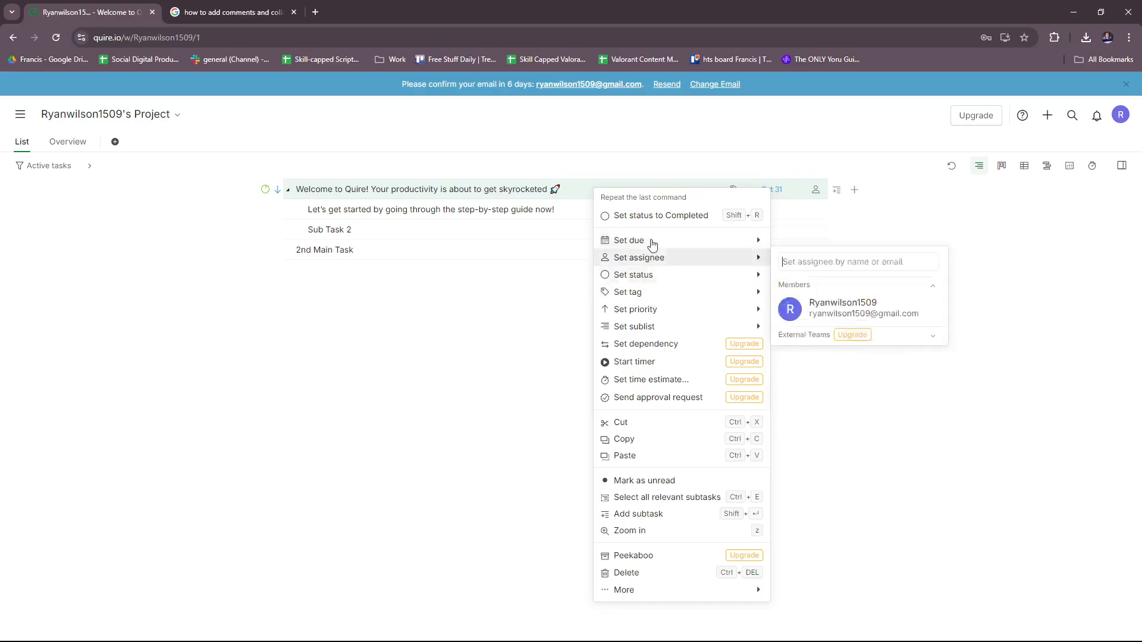
mouse_move(671, 289)
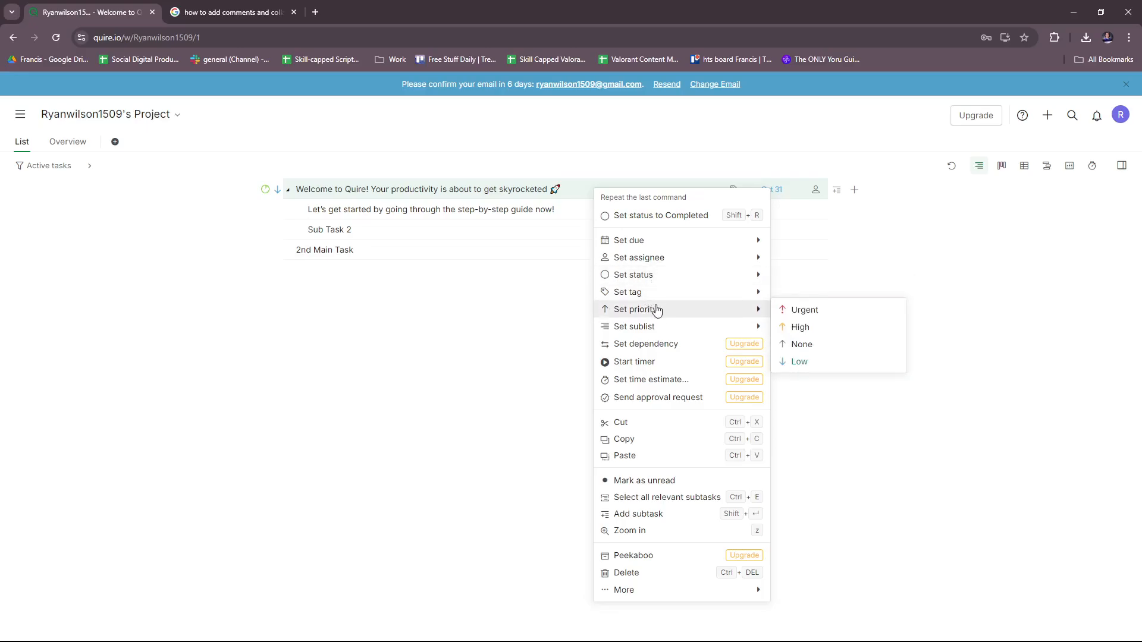
mouse_move(642, 330)
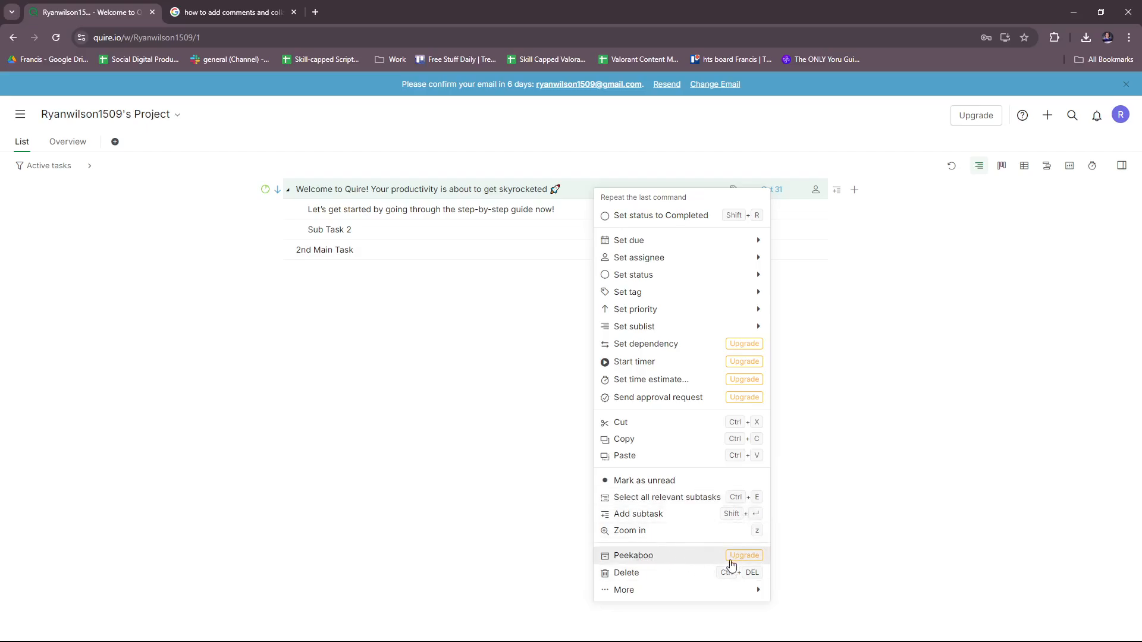
mouse_move(726, 591)
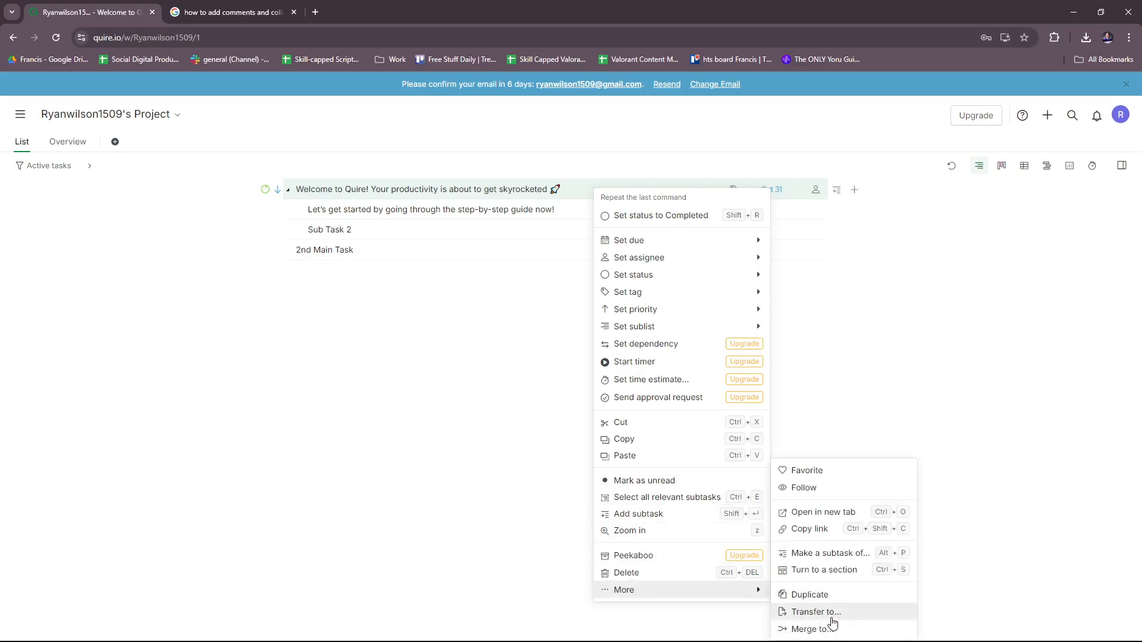
left_click(543, 426)
left_click(539, 632)
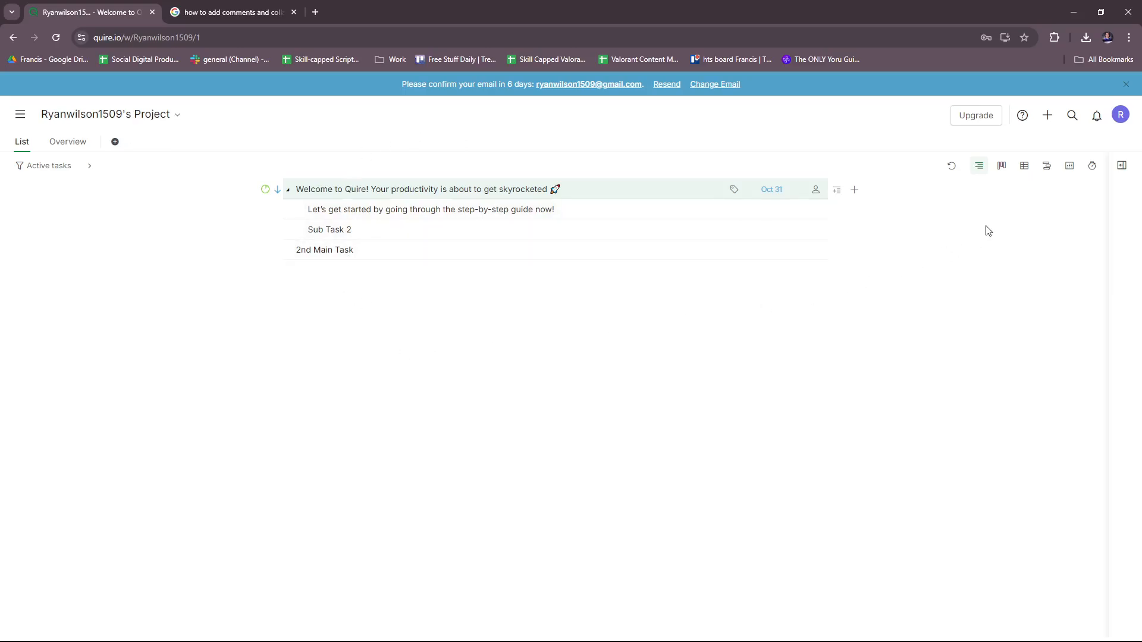
Compare the project's list and board views, ending on the board with tasks grouped by status
left_click(1001, 167)
left_click(980, 169)
left_click(1003, 169)
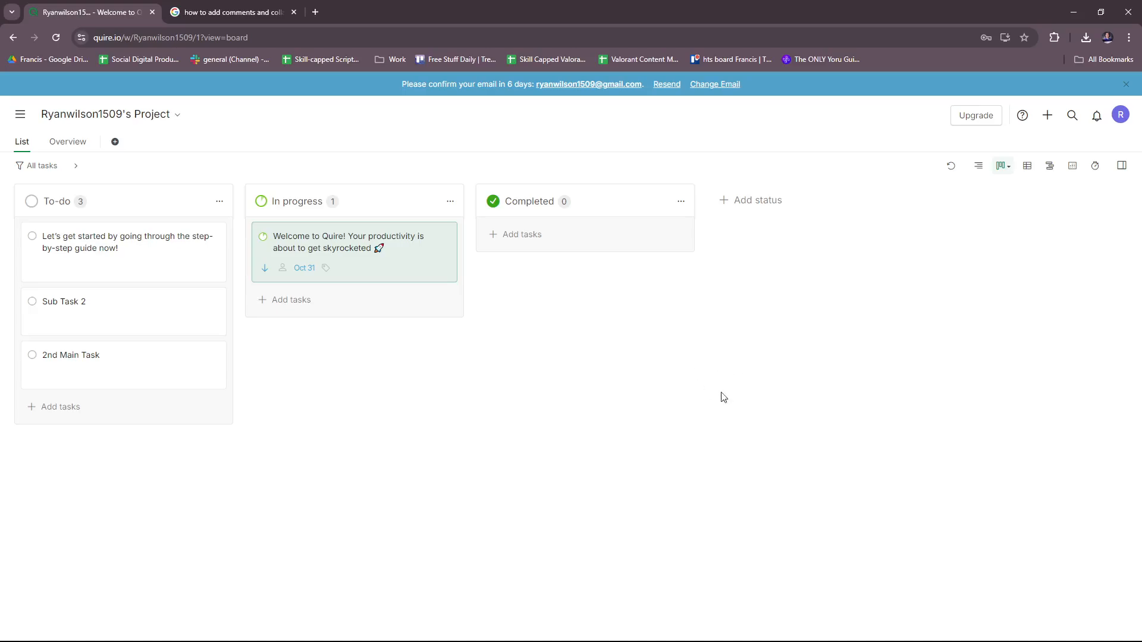
left_click(541, 638)
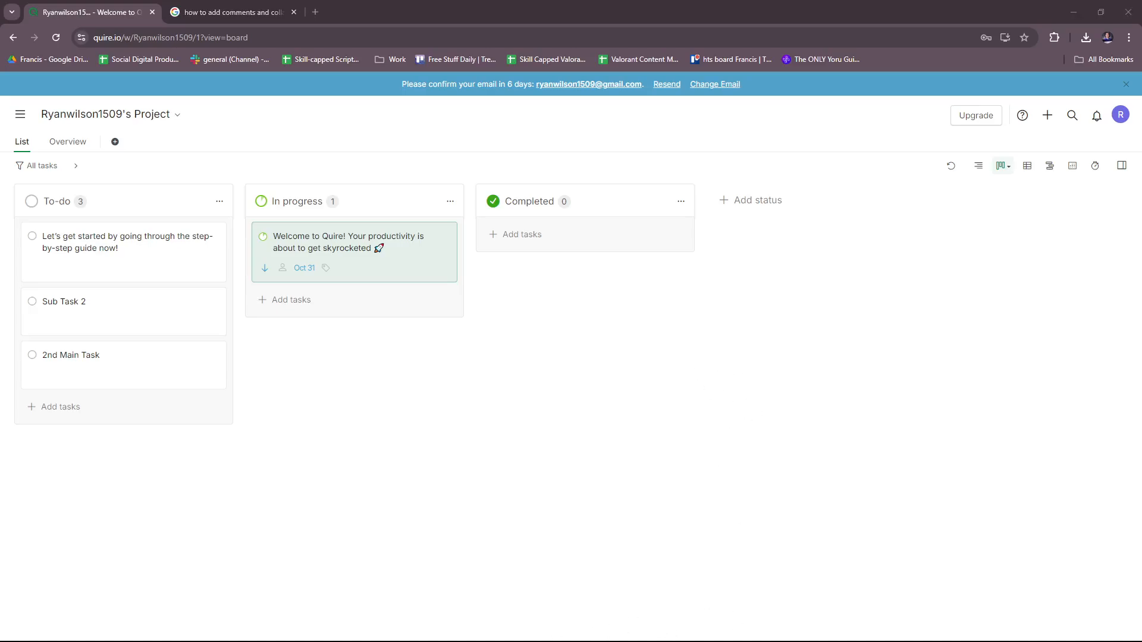